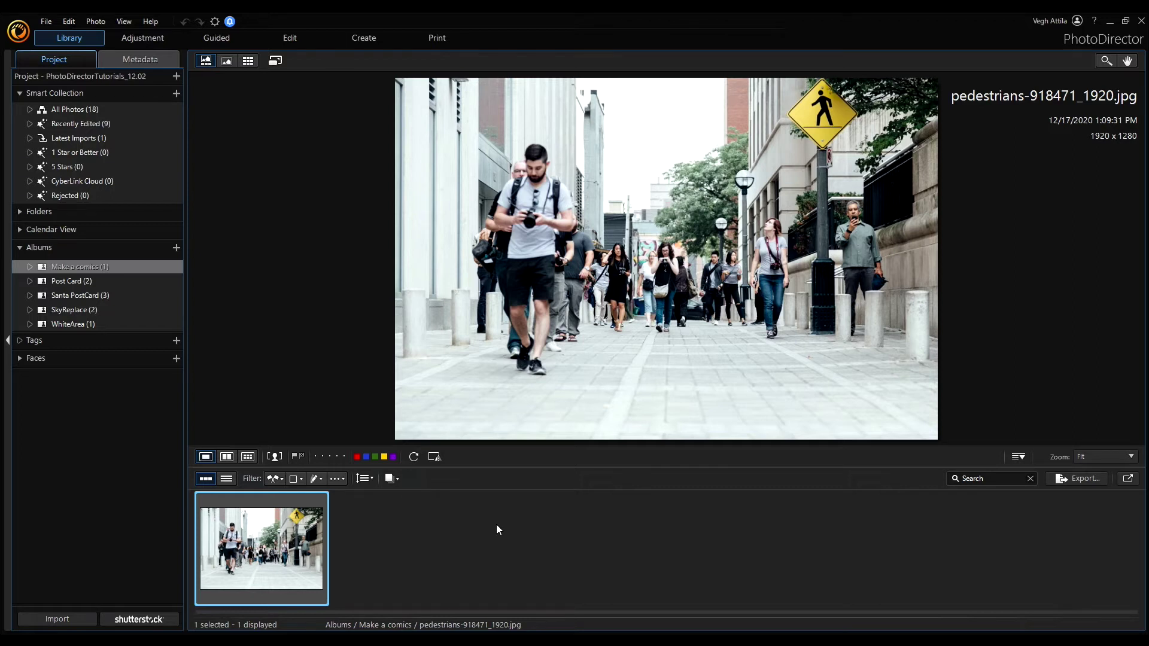
Step: Apply the Style 02 painterly effect to the street photo at strength 66
{"action": "left_click", "coordinate": [214, 38]}
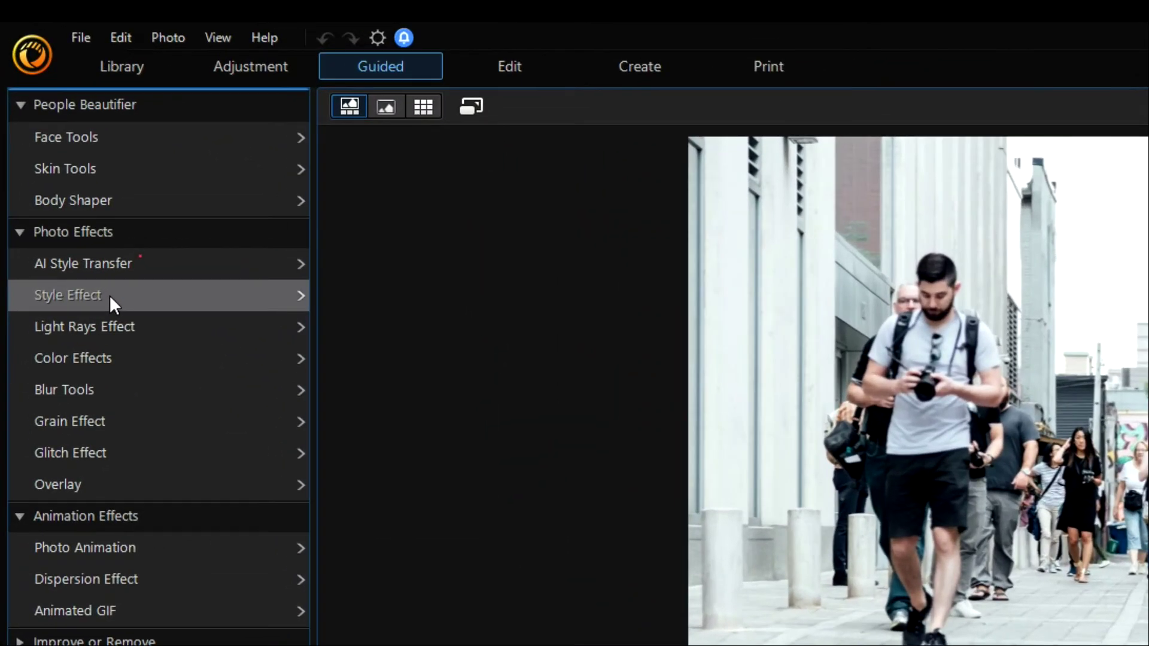
{"action": "left_click", "coordinate": [110, 295]}
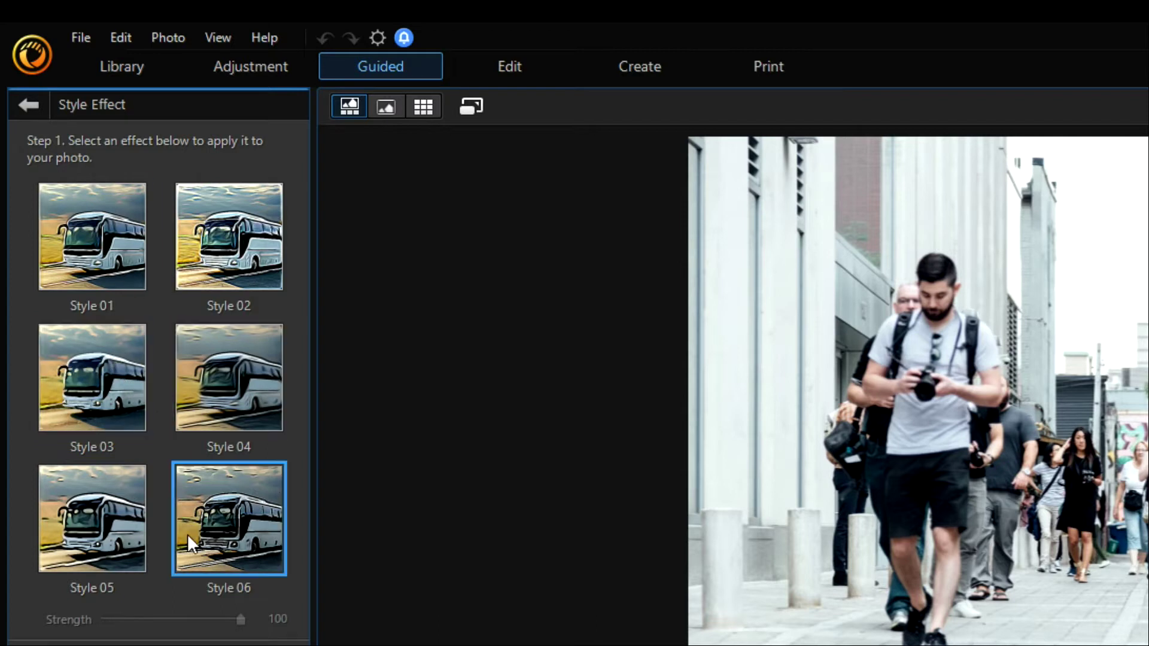
{"action": "left_click", "coordinate": [226, 245]}
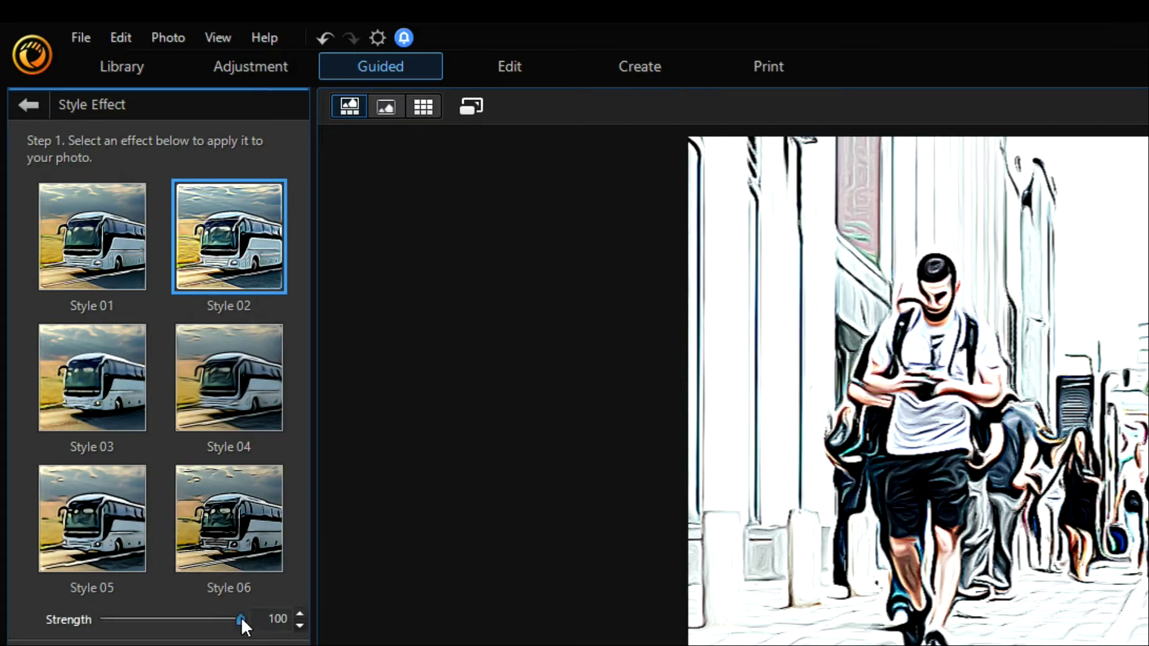
{"action": "left_click_drag", "start_coordinate": [240, 617], "coordinate": [185, 620]}
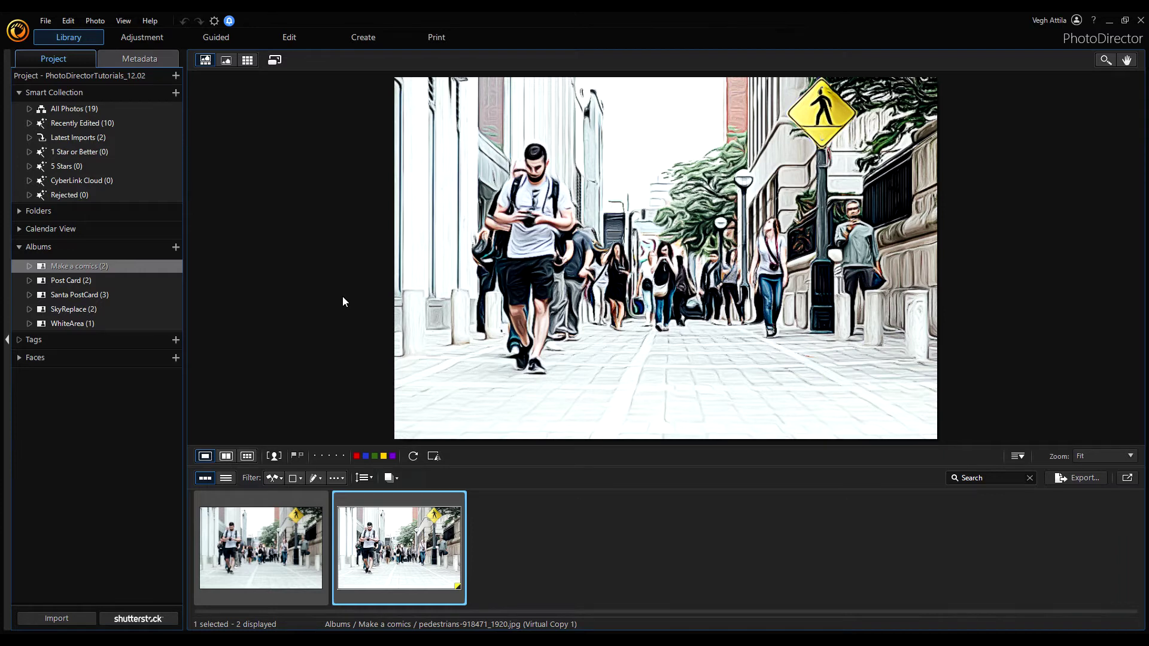
Step: Open the stylized copy in Edit and add a new empty layer
{"action": "left_click", "coordinate": [286, 39]}
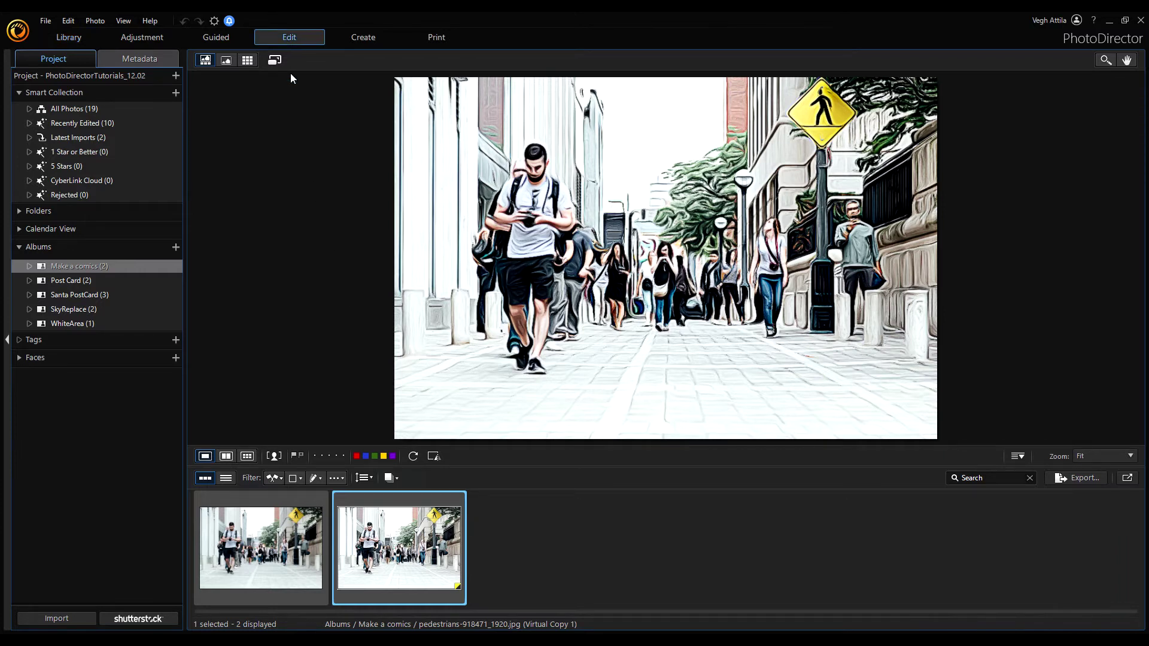
{"action": "left_click", "coordinate": [30, 62]}
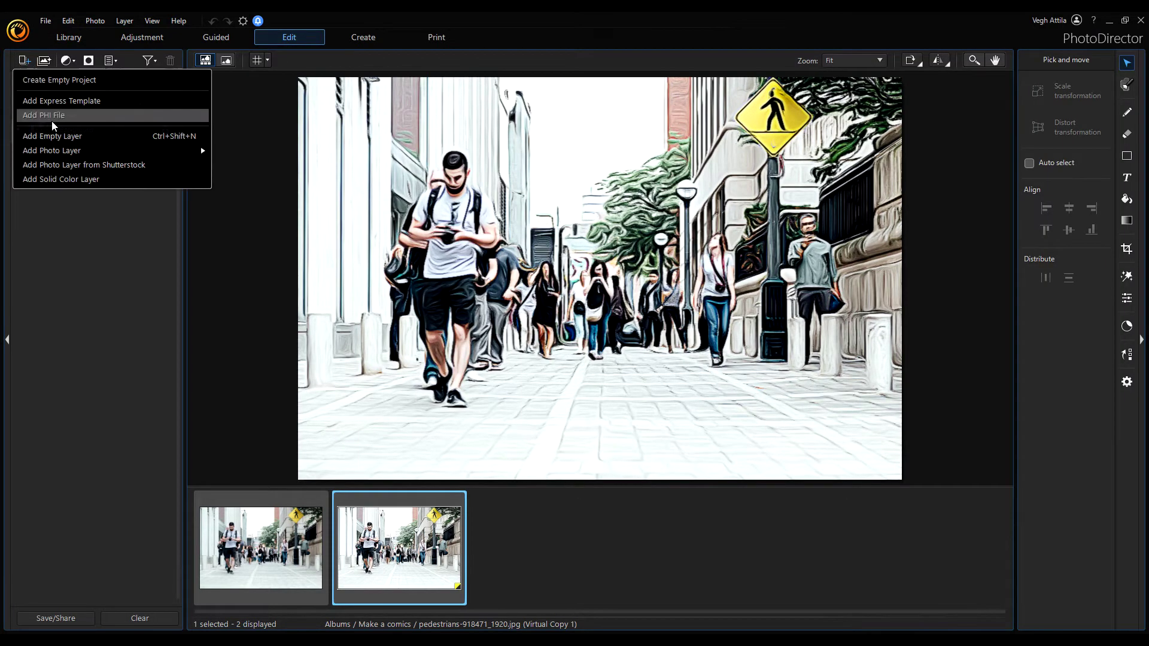
{"action": "left_click", "coordinate": [56, 137]}
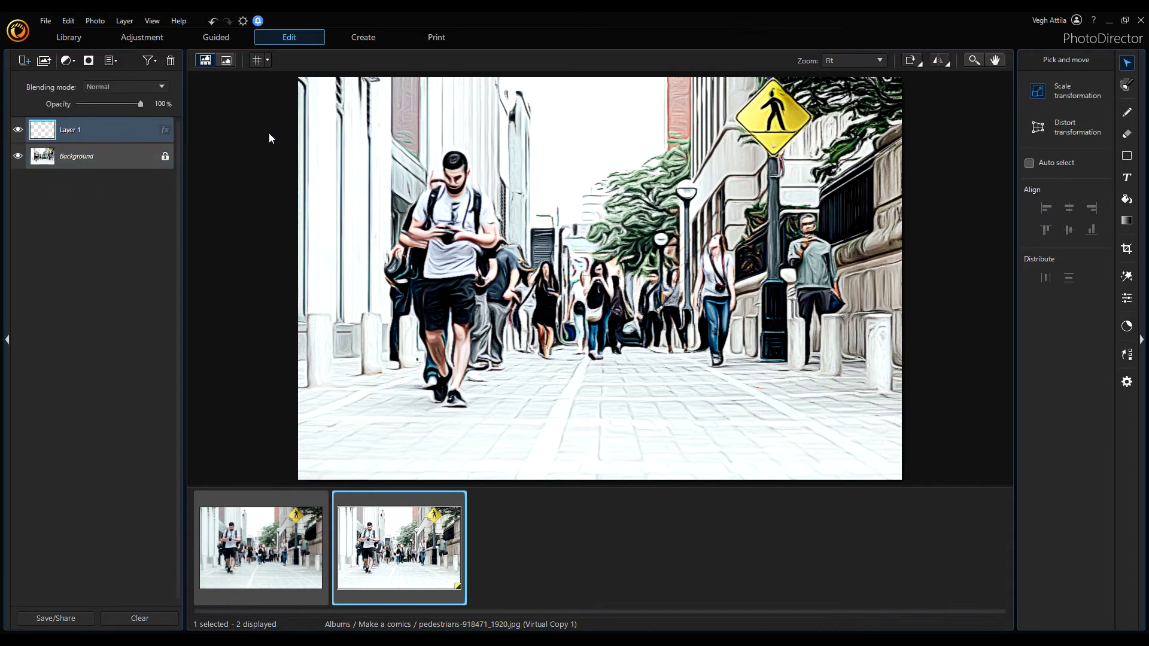
Step: Draw a black 439 × 300 px ellipse above the crowd near the top
{"action": "left_click", "coordinate": [1127, 156]}
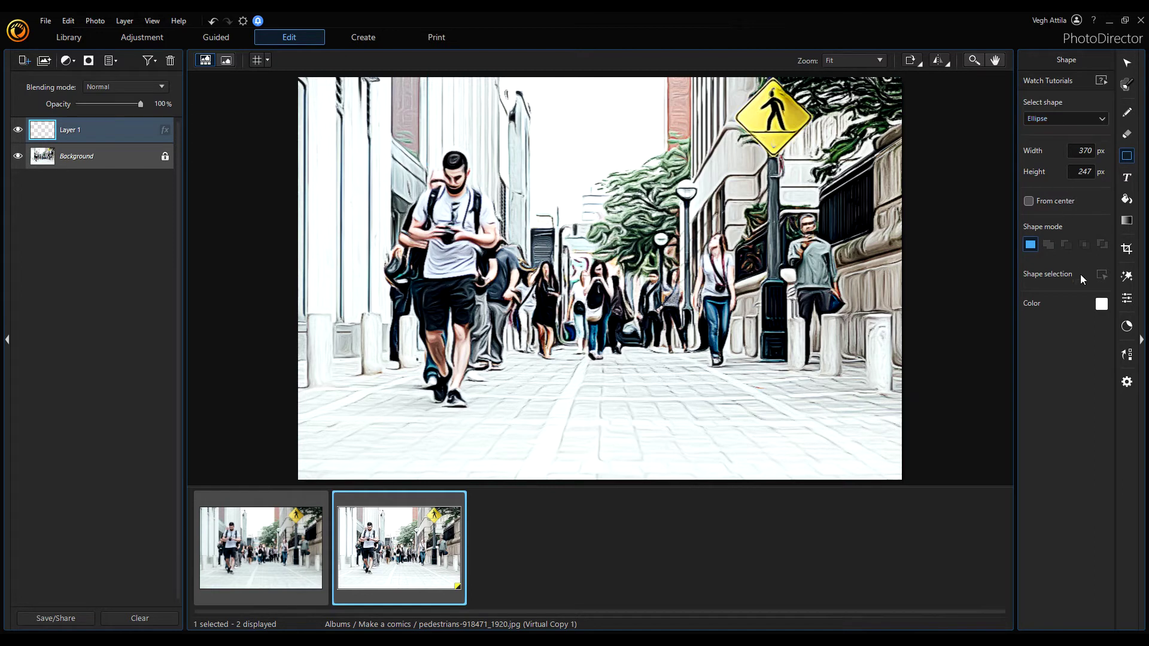
{"action": "left_click", "coordinate": [1101, 305]}
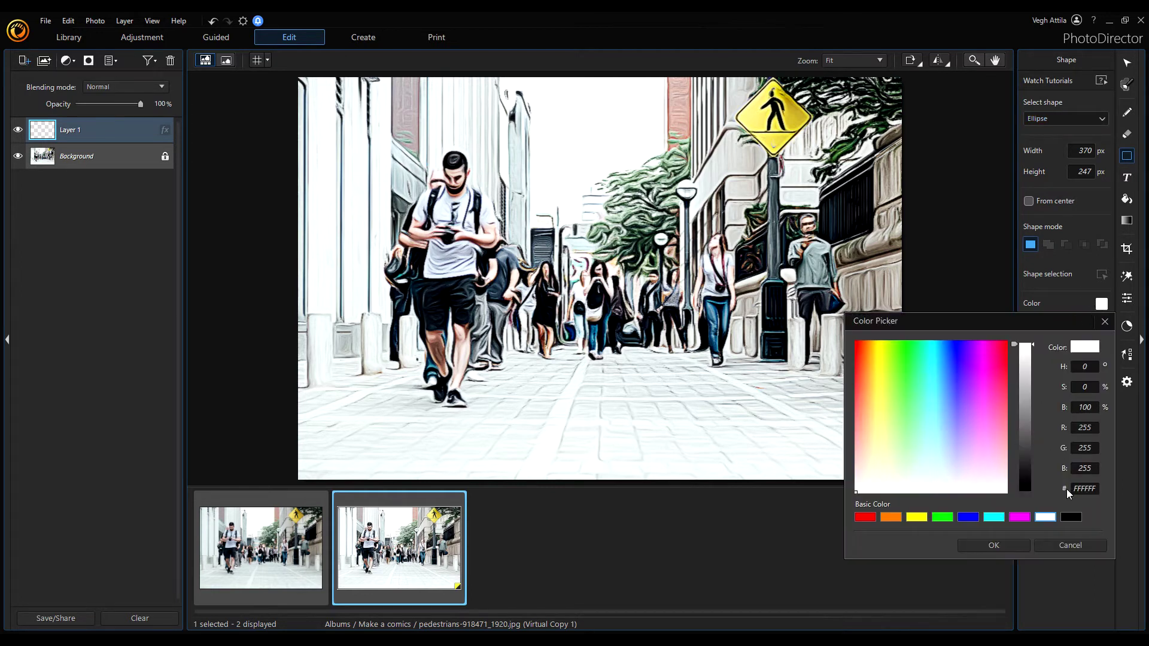
{"action": "left_click", "coordinate": [1070, 518]}
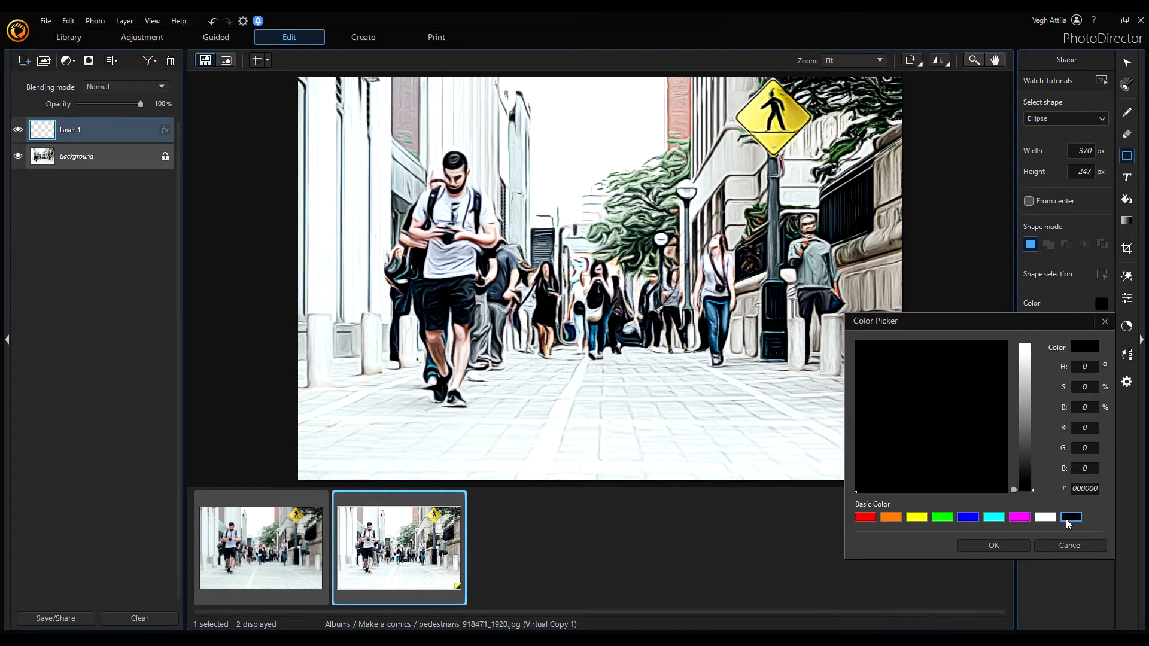
{"action": "left_click", "coordinate": [998, 544]}
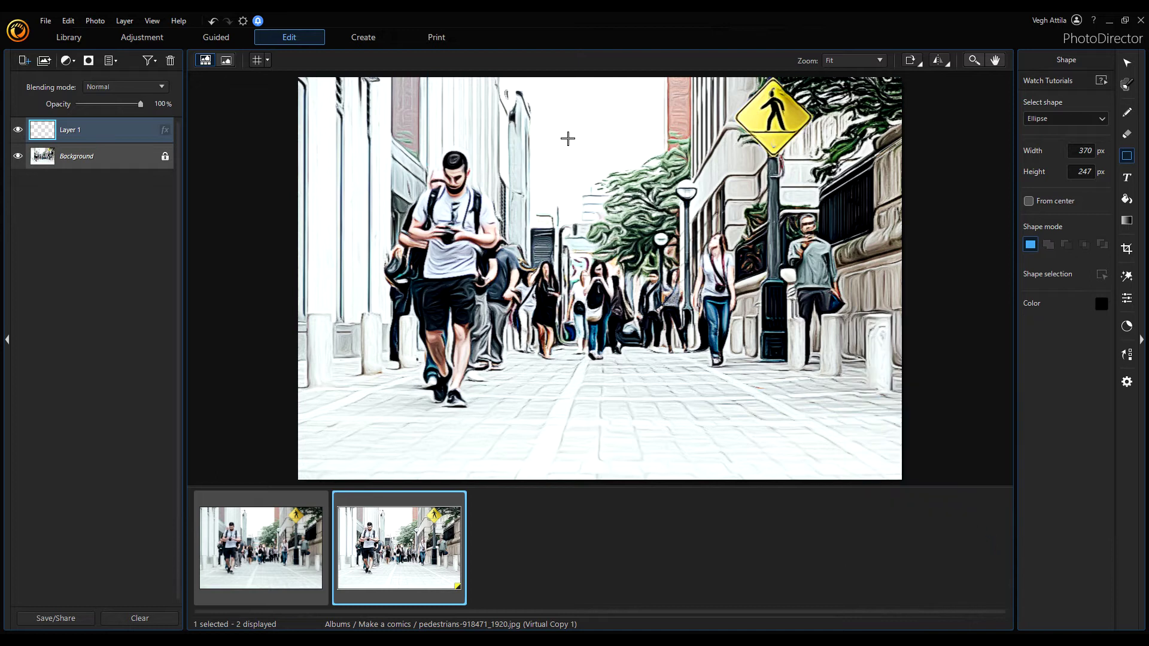
{"action": "left_click_drag", "start_coordinate": [492, 109], "coordinate": [631, 204]}
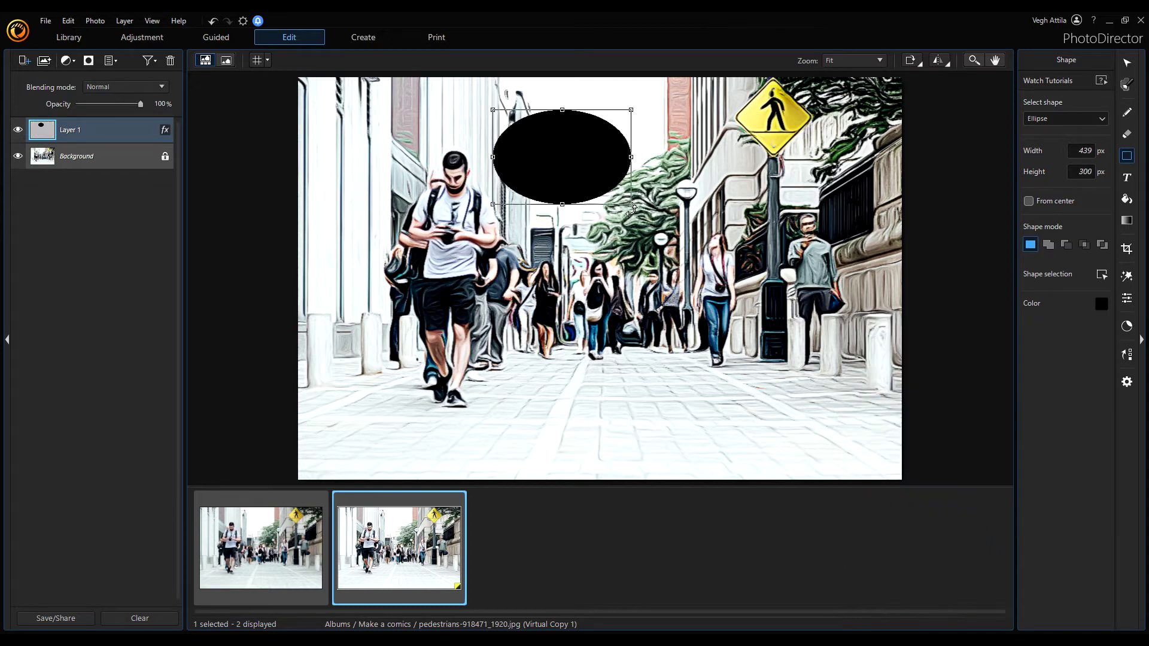
Step: On a second empty layer, draw a white 401 × 274 px ellipse centred inside the black one
{"action": "left_click", "coordinate": [24, 59]}
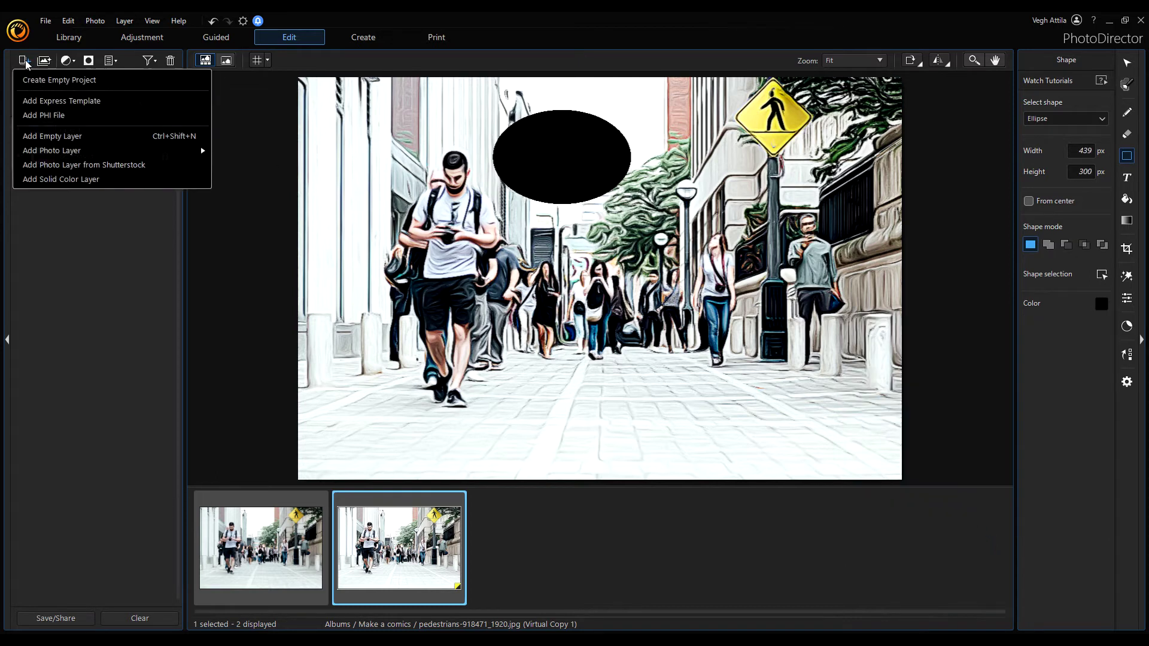
{"action": "left_click", "coordinate": [49, 137]}
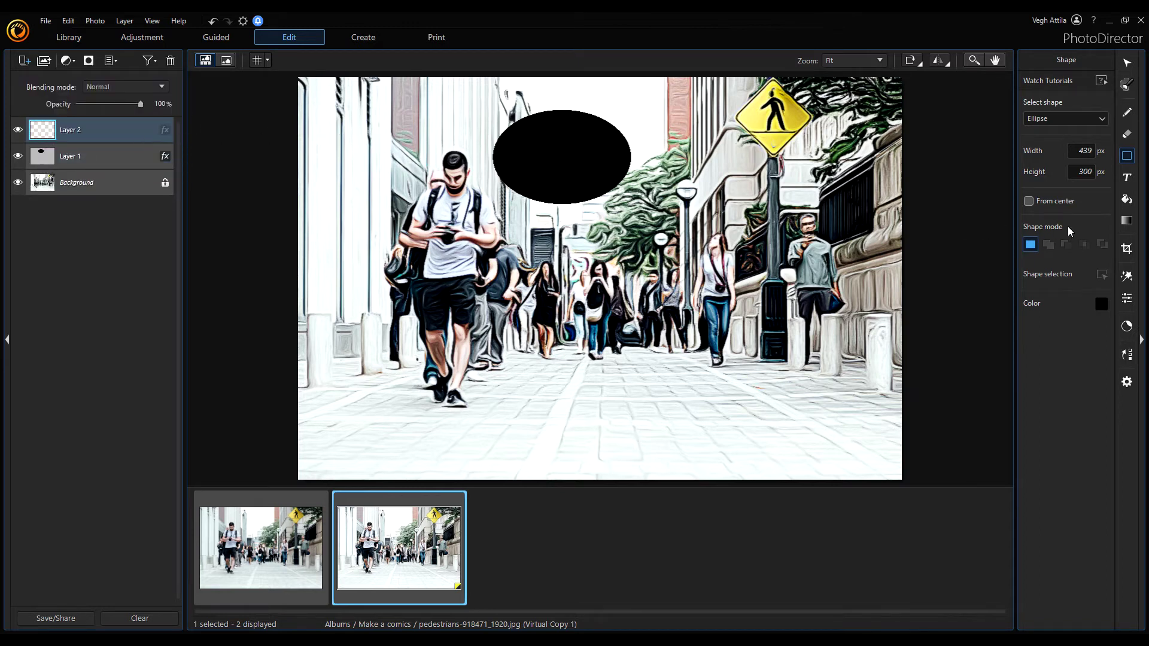
{"action": "left_click", "coordinate": [1102, 305]}
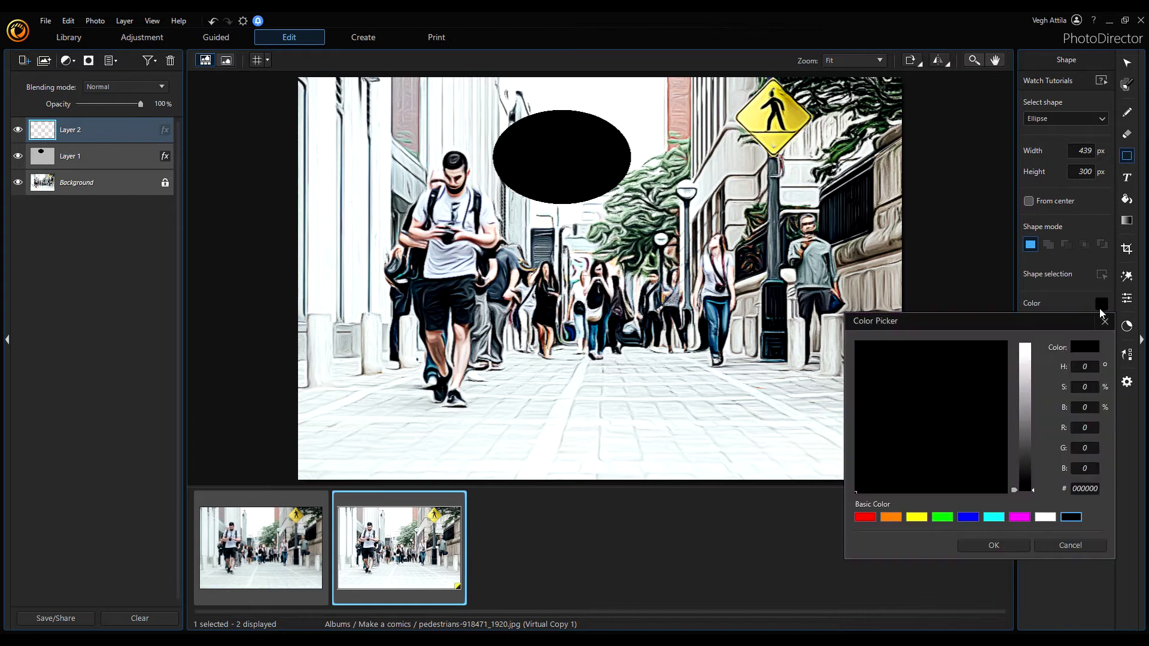
{"action": "left_click", "coordinate": [1045, 517]}
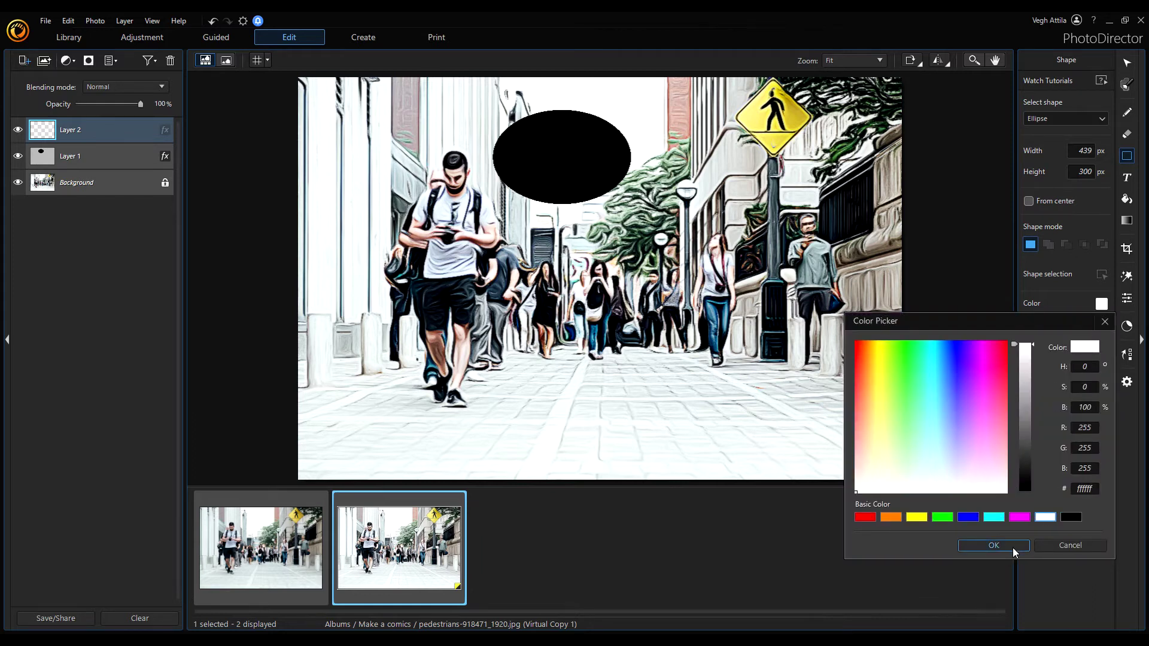
{"action": "left_click", "coordinate": [1013, 546]}
{"action": "left_click_drag", "start_coordinate": [495, 111], "coordinate": [626, 202]}
{"action": "left_click_drag", "start_coordinate": [548, 149], "coordinate": [560, 154]}
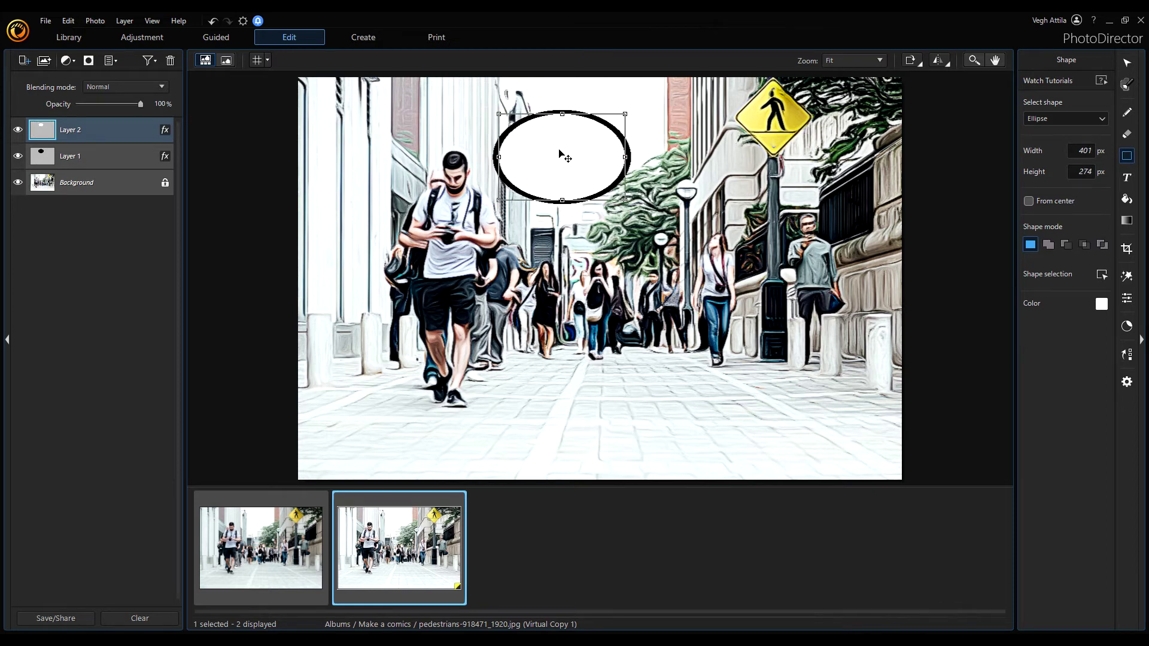
Step: Merge Layer 1 and Layer 2, then move the bubble up-right beside the crossing sign
{"action": "left_click", "coordinate": [104, 158]}
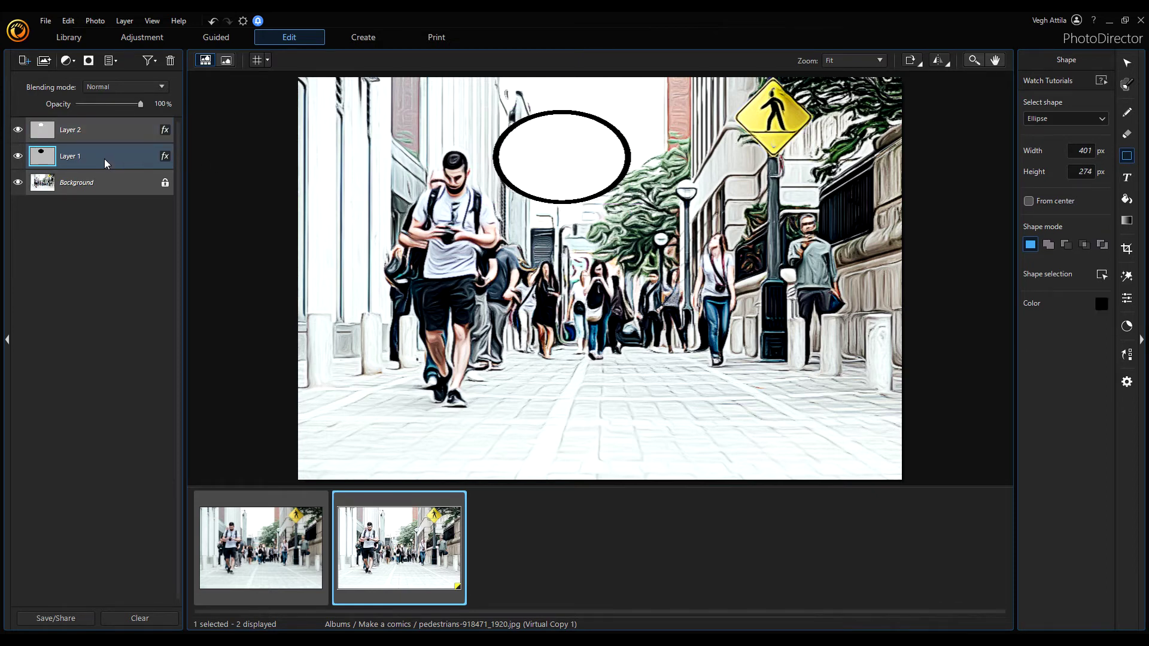
{"action": "left_click", "coordinate": [100, 130], "text": "ctrl"}
{"action": "right_click", "coordinate": [101, 128]}
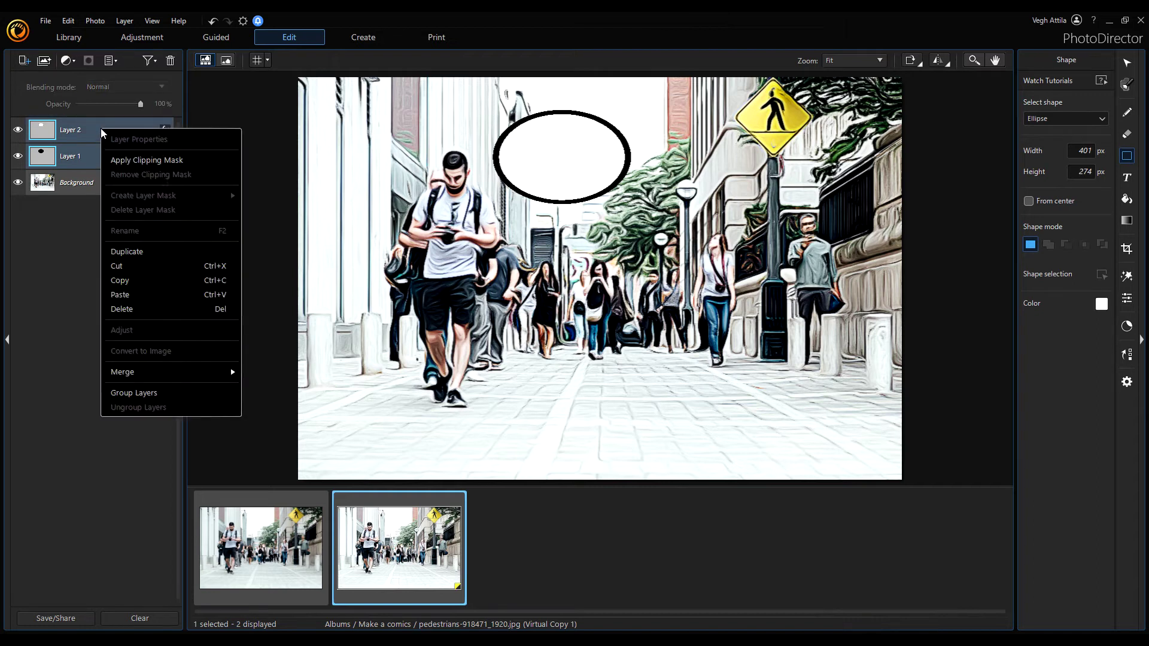
{"action": "mouse_move", "coordinate": [150, 372]}
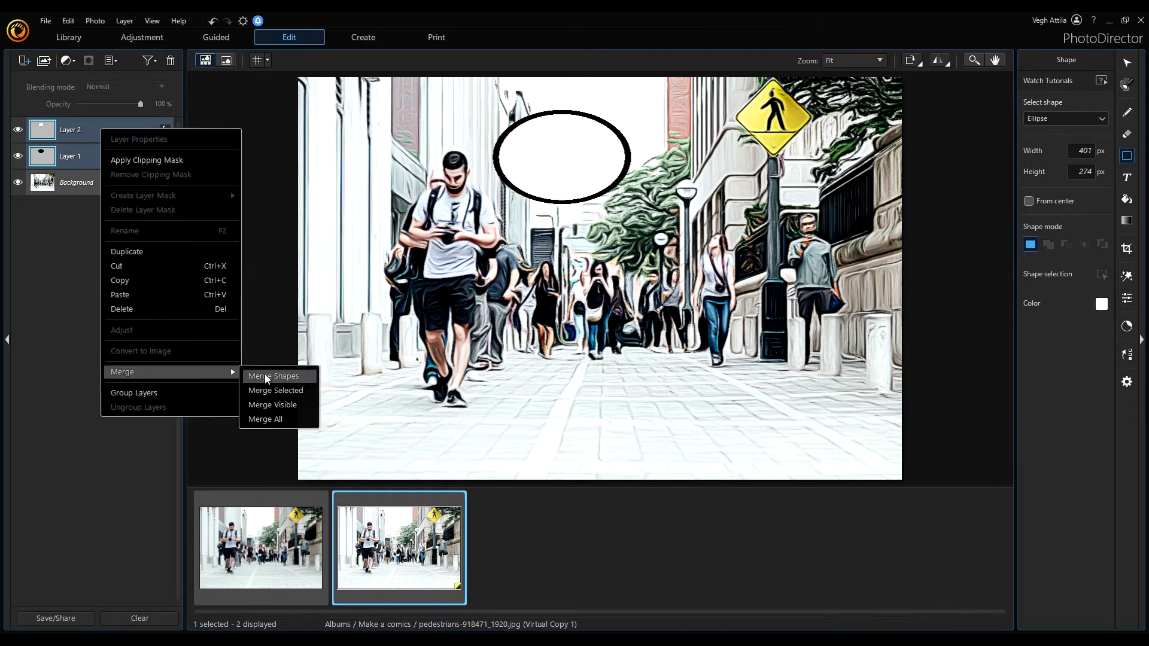
{"action": "left_click", "coordinate": [296, 387]}
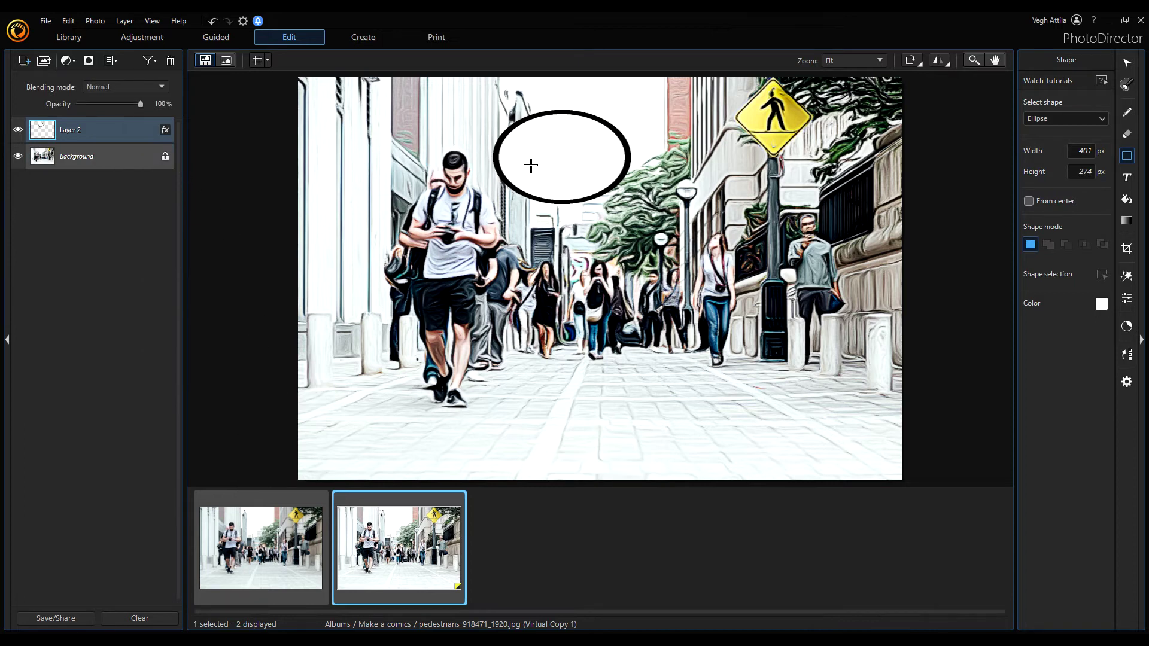
{"action": "left_click", "coordinate": [1127, 62]}
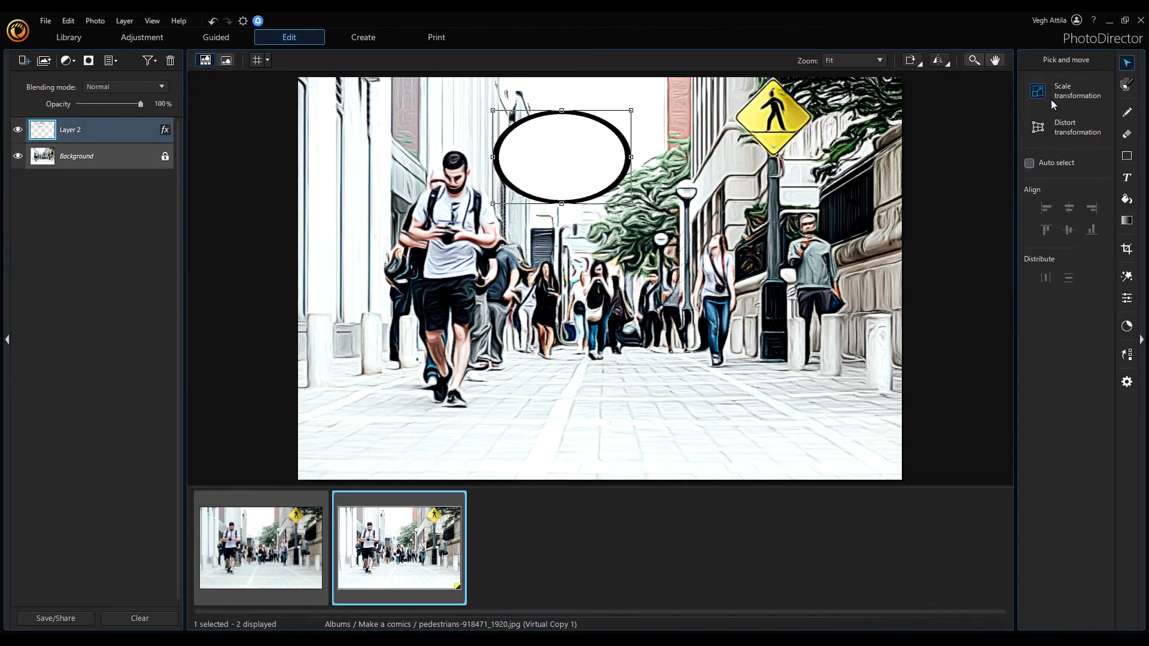
{"action": "left_click_drag", "start_coordinate": [555, 169], "coordinate": [607, 149]}
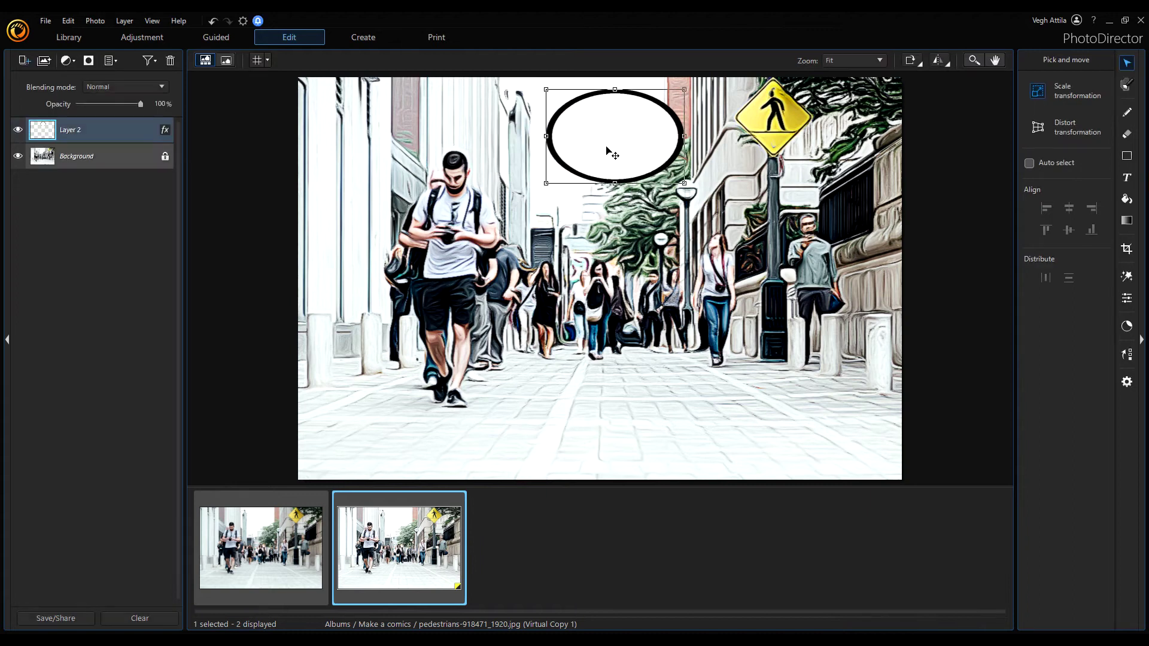
Step: Create two smaller duplicate bubbles trailing down-left from the main oval
{"action": "right_click", "coordinate": [91, 134]}
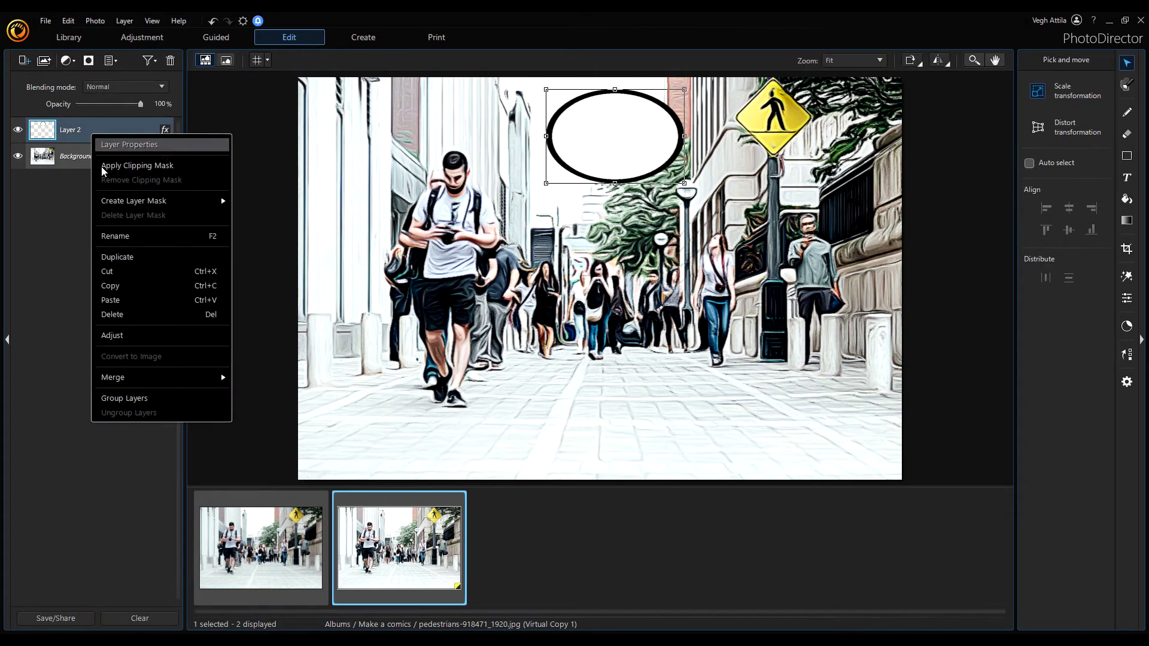
{"action": "left_click", "coordinate": [121, 257]}
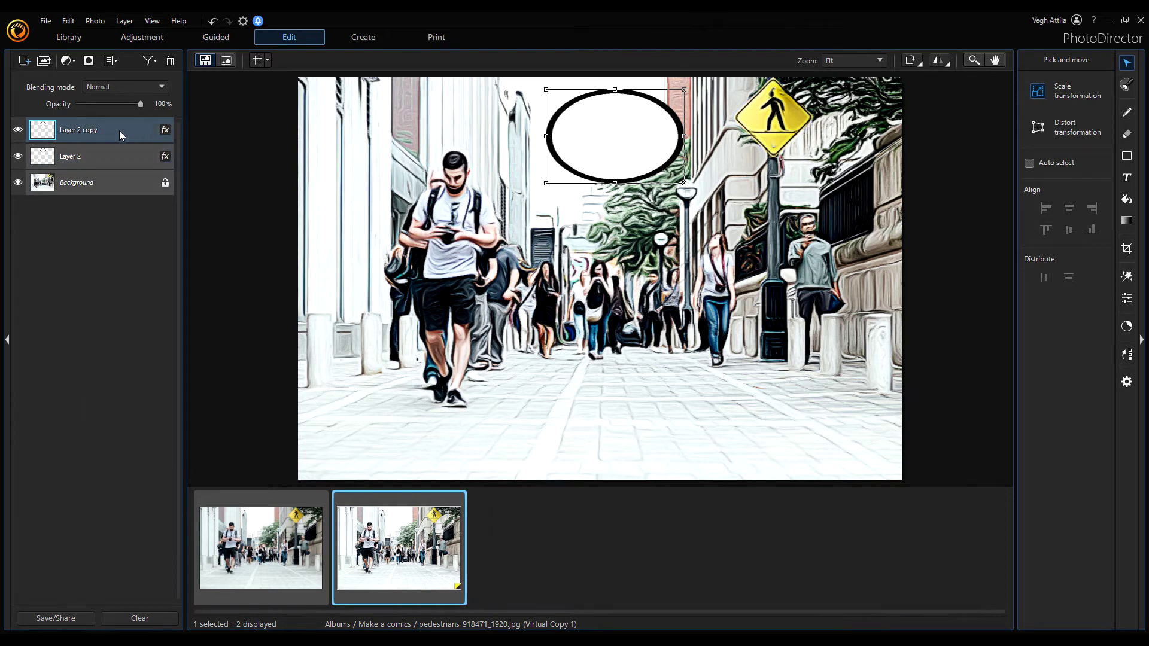
{"action": "left_click_drag", "start_coordinate": [626, 140], "coordinate": [576, 191]}
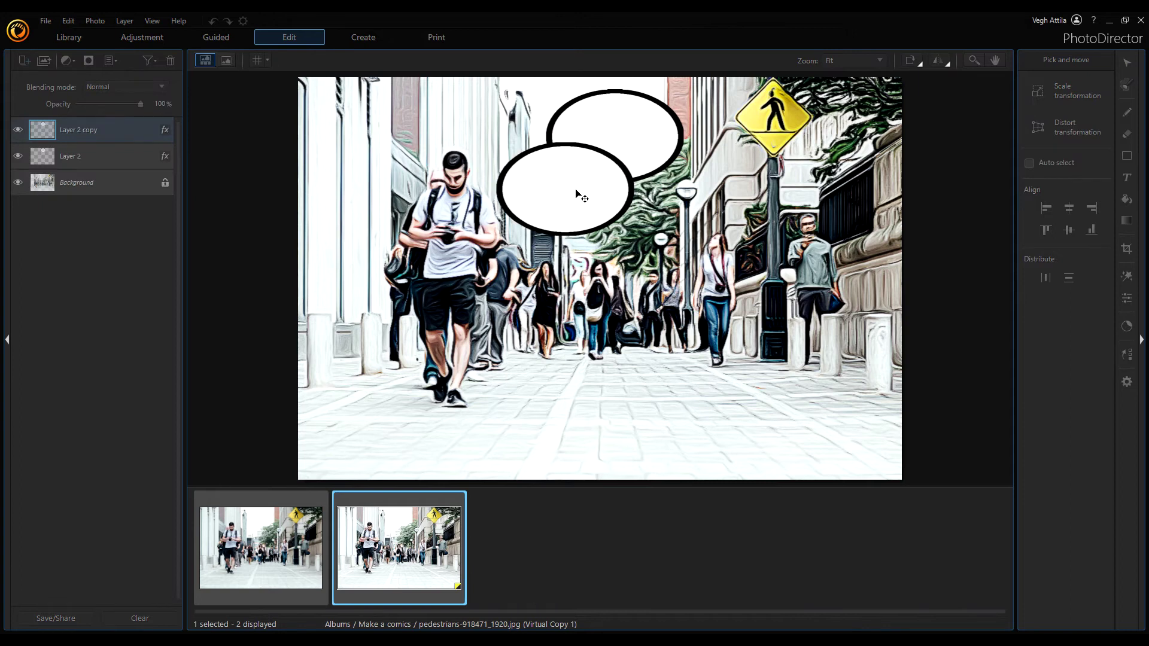
{"action": "left_click_drag", "start_coordinate": [633, 234], "coordinate": [550, 184]}
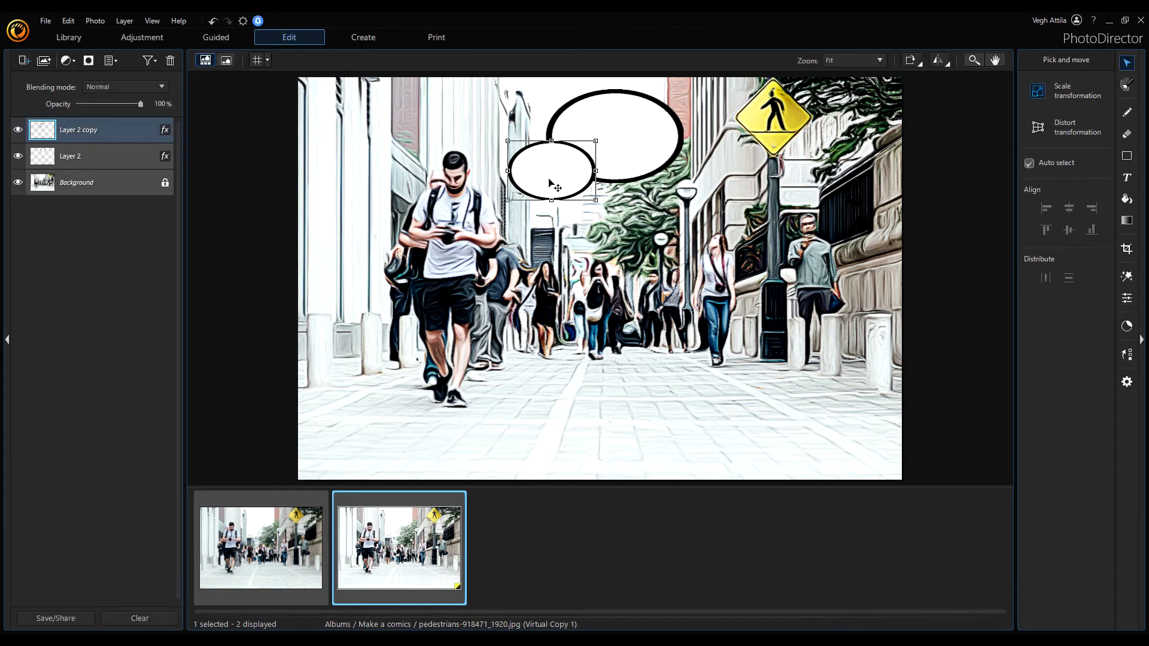
{"action": "key", "text": "ctrl+j"}
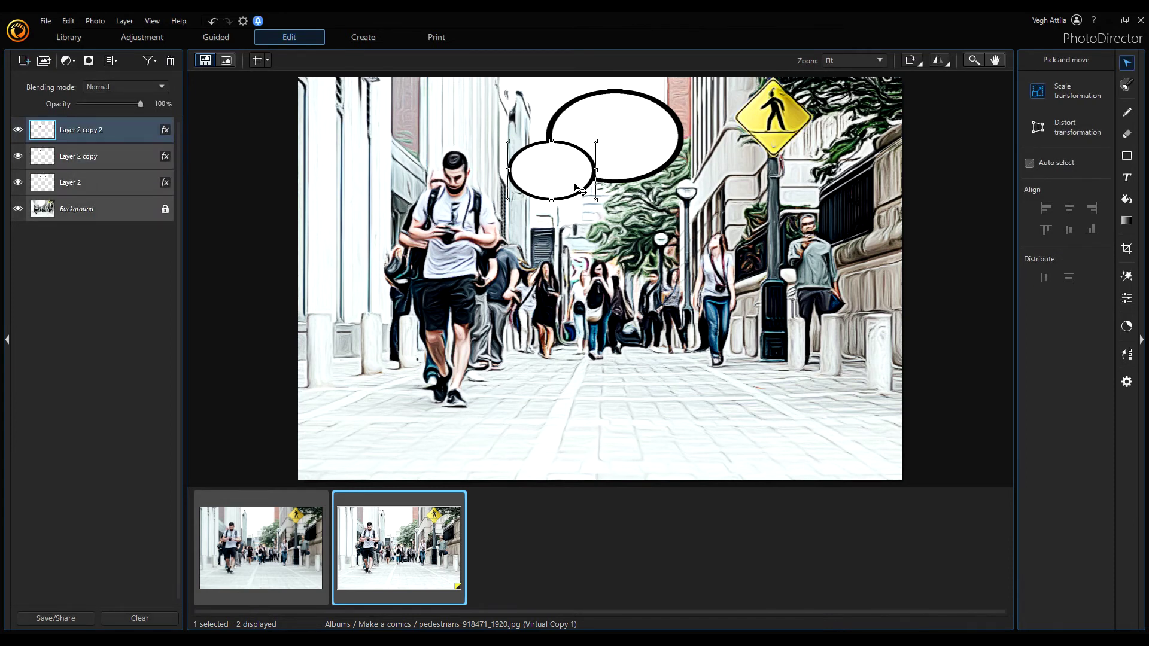
{"action": "left_click_drag", "start_coordinate": [597, 198], "coordinate": [499, 175]}
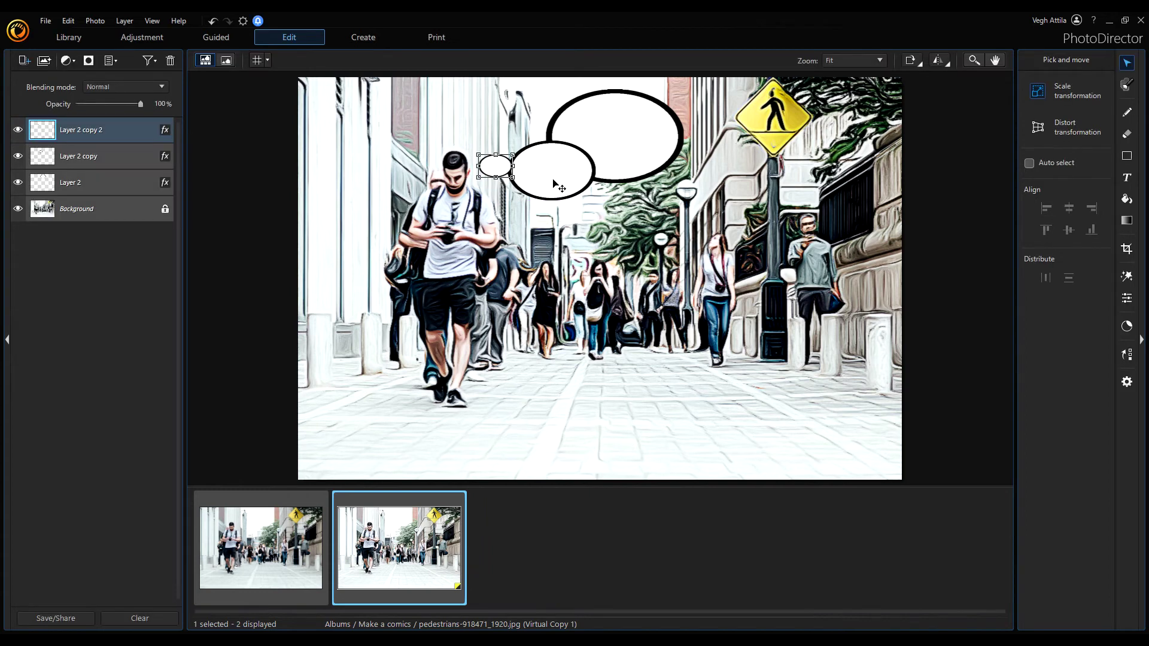
Step: Reposition the middle and large ellipses so the trail leads toward the man's head
{"action": "left_click", "coordinate": [126, 158]}
{"action": "left_click_drag", "start_coordinate": [554, 183], "coordinate": [537, 163]}
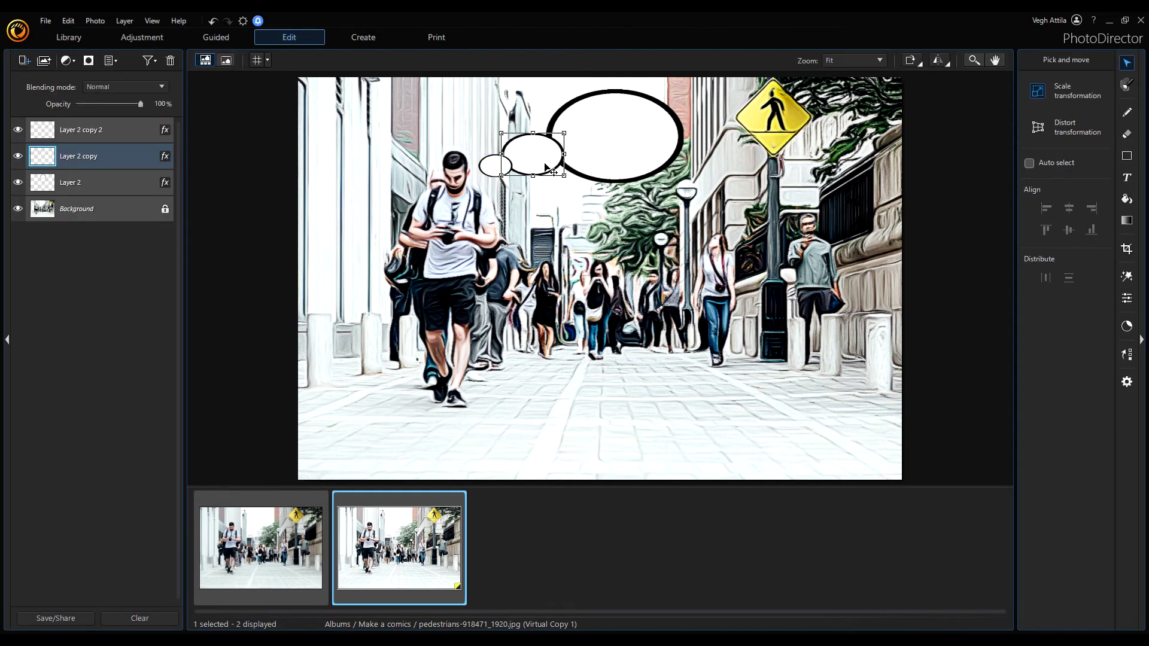
{"action": "left_click", "coordinate": [109, 141]}
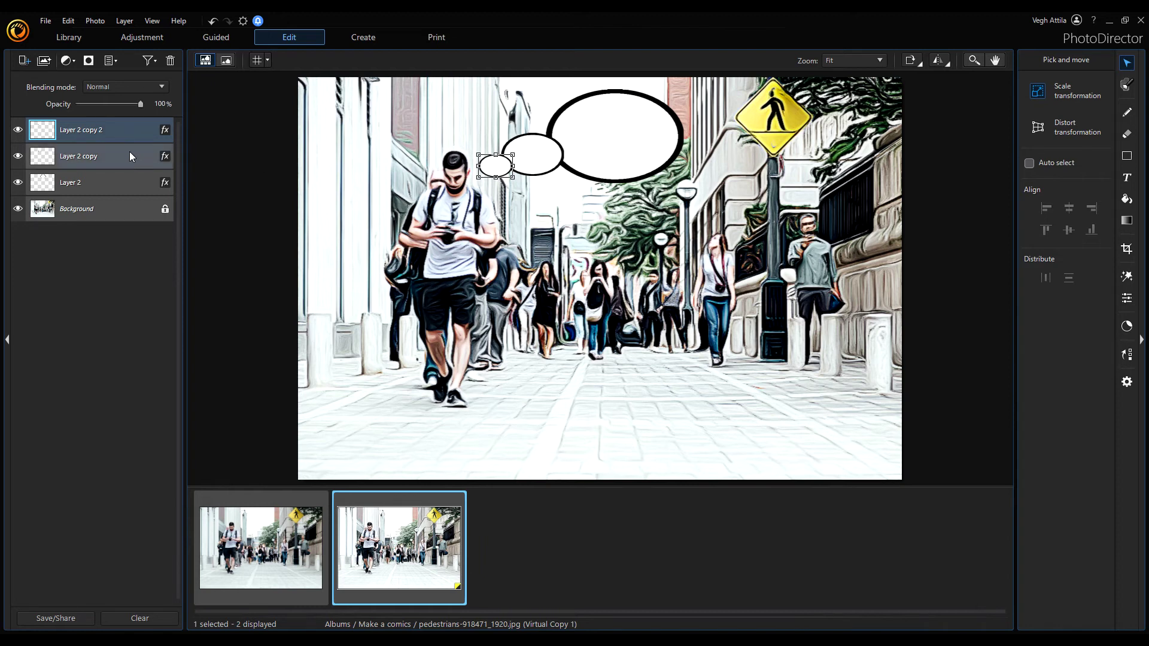
{"action": "left_click", "coordinate": [111, 158]}
{"action": "left_click", "coordinate": [115, 185]}
{"action": "left_click_drag", "start_coordinate": [642, 154], "coordinate": [627, 149]}
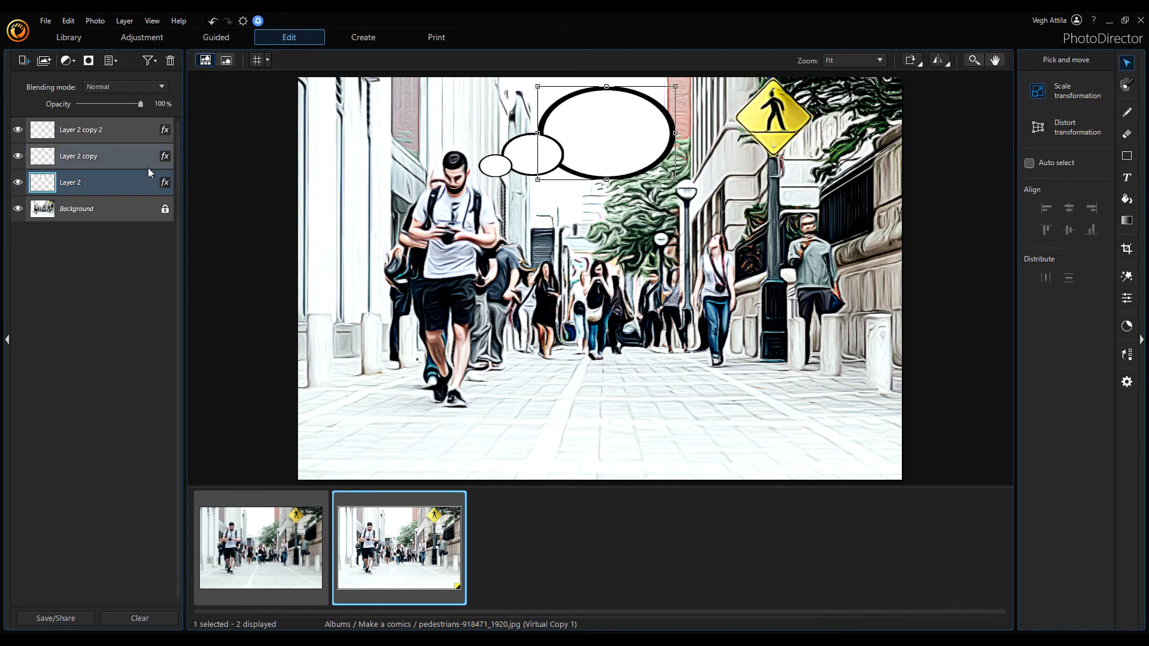
Step: Merge the small, middle and large ellipse layers and name the merged layer 'Bubbles'
{"action": "left_click", "coordinate": [114, 156], "text": "ctrl"}
{"action": "left_click", "coordinate": [115, 130], "text": "ctrl"}
{"action": "right_click", "coordinate": [110, 159]}
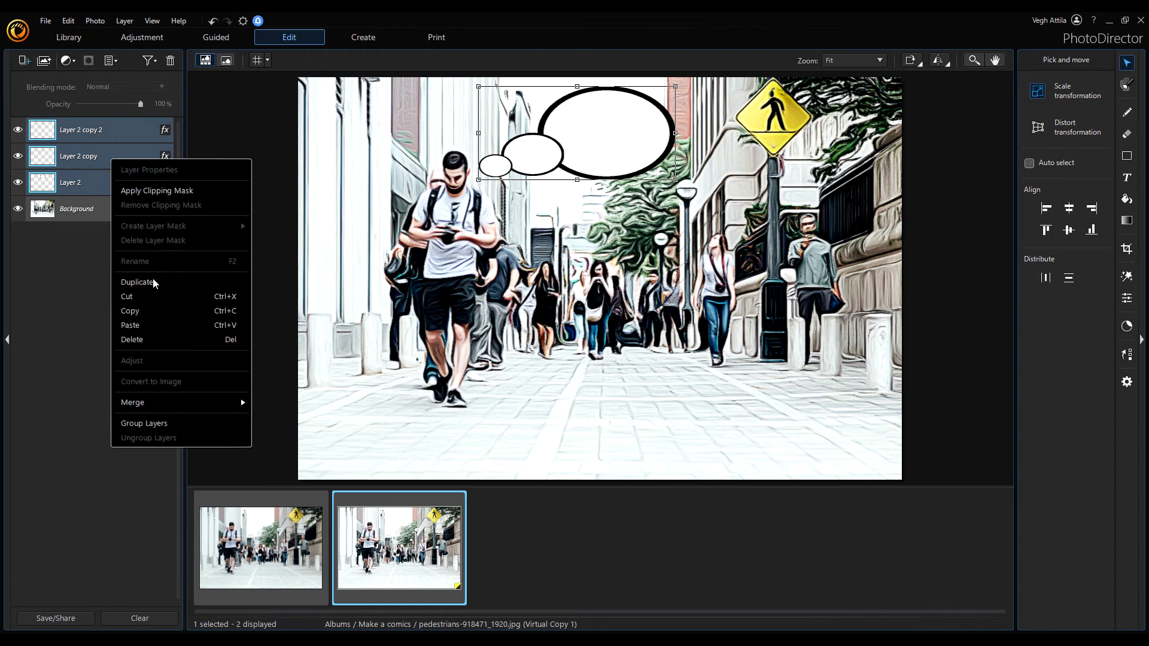
{"action": "mouse_move", "coordinate": [173, 411]}
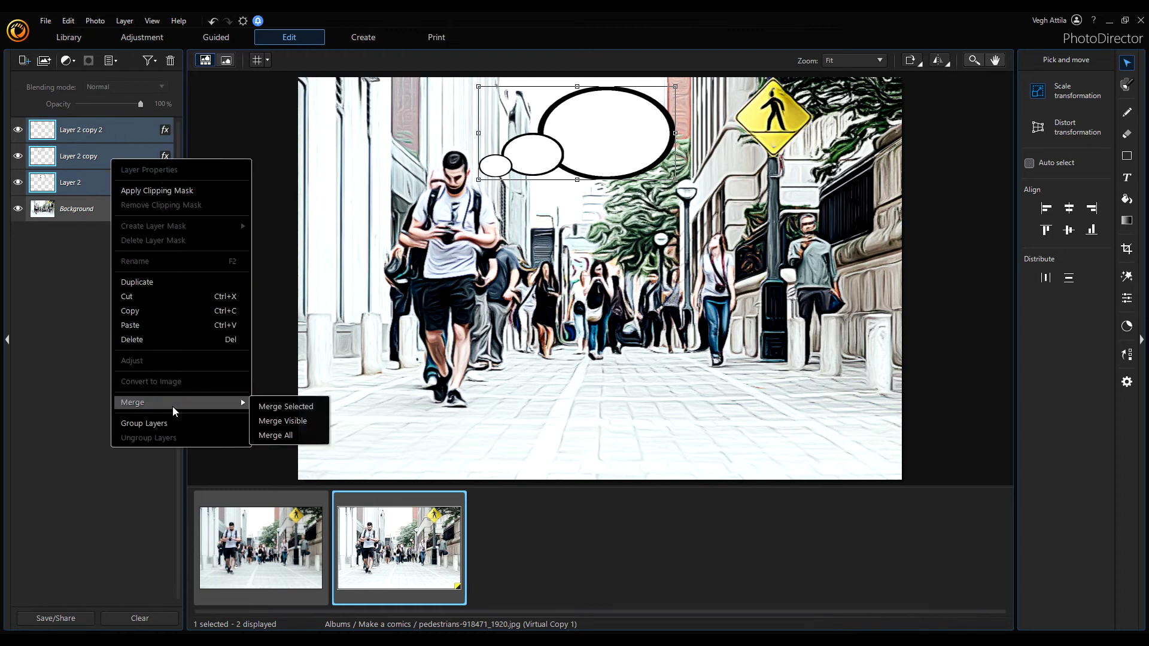
{"action": "left_click", "coordinate": [293, 407]}
{"action": "double_click", "coordinate": [108, 131]}
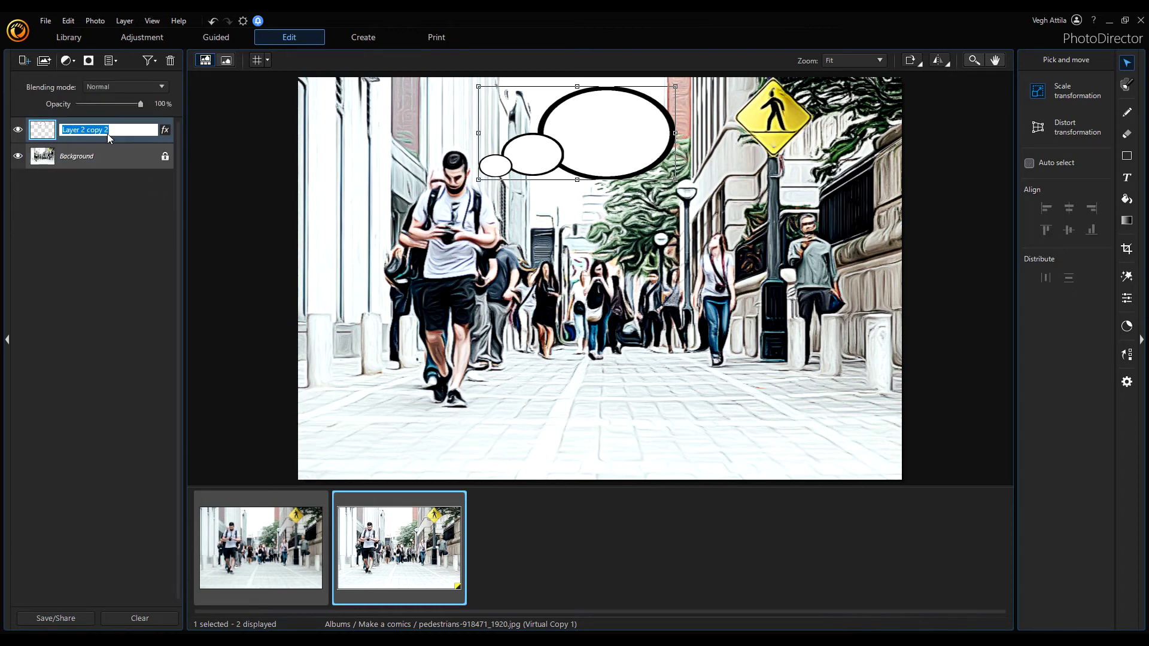
{"action": "type", "text": "Bubbles"}
{"action": "key", "text": "Return"}
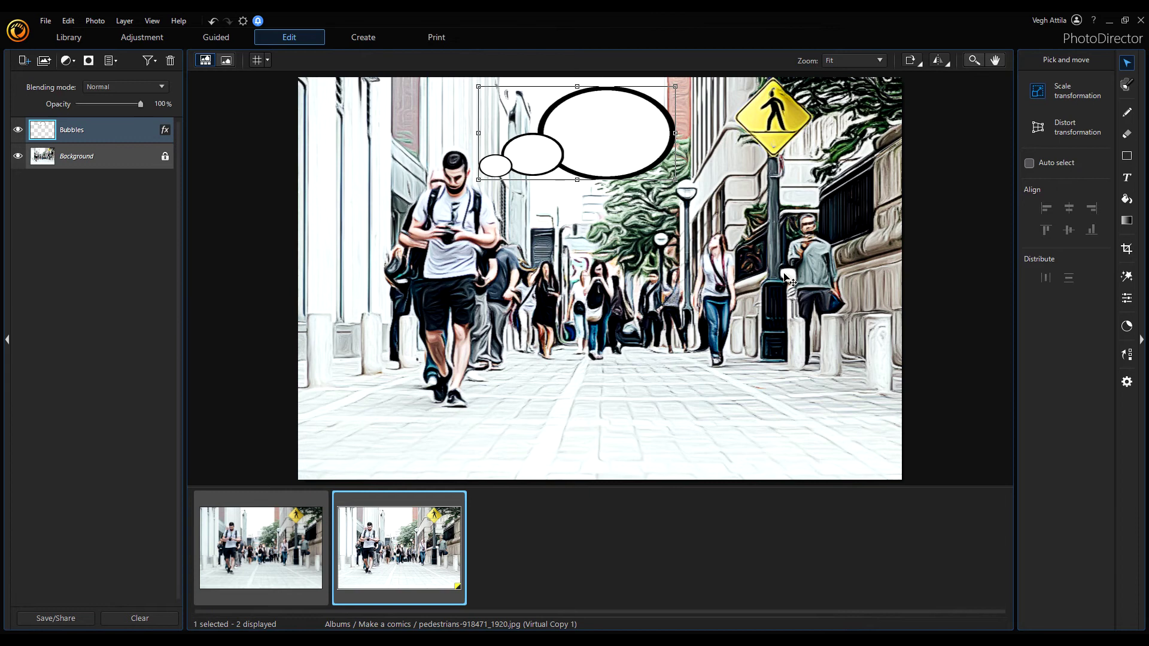
Step: Add the caption 'How to enable this camera ?' on one line inside the large bubble
{"action": "left_click", "coordinate": [1128, 180]}
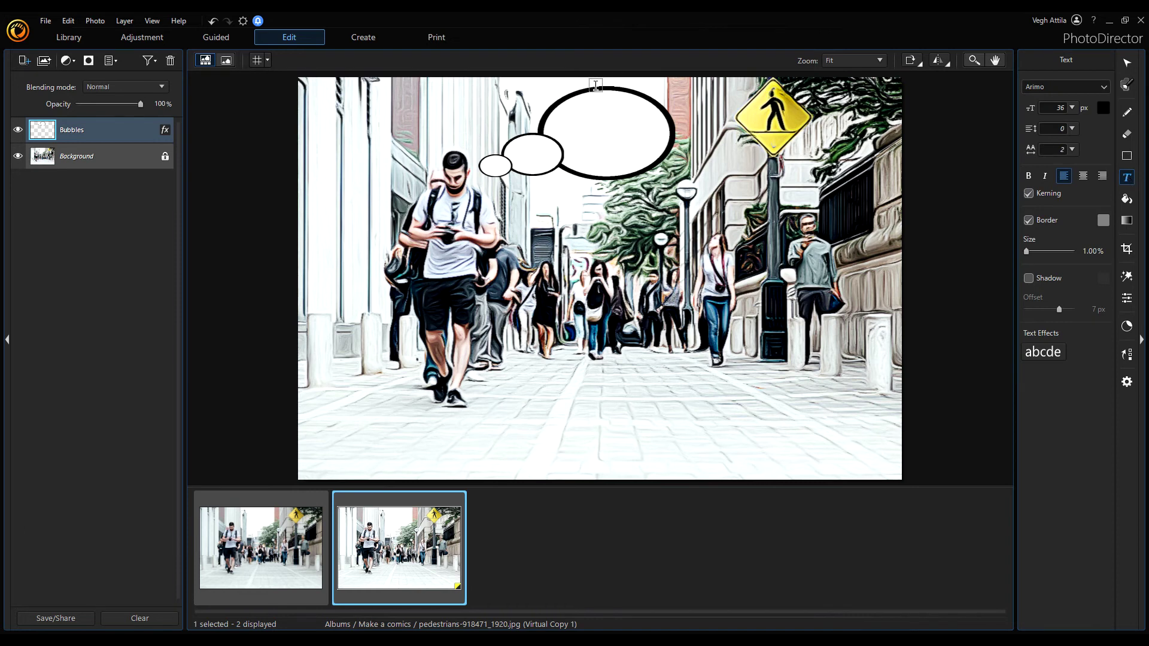
{"action": "left_click", "coordinate": [566, 126]}
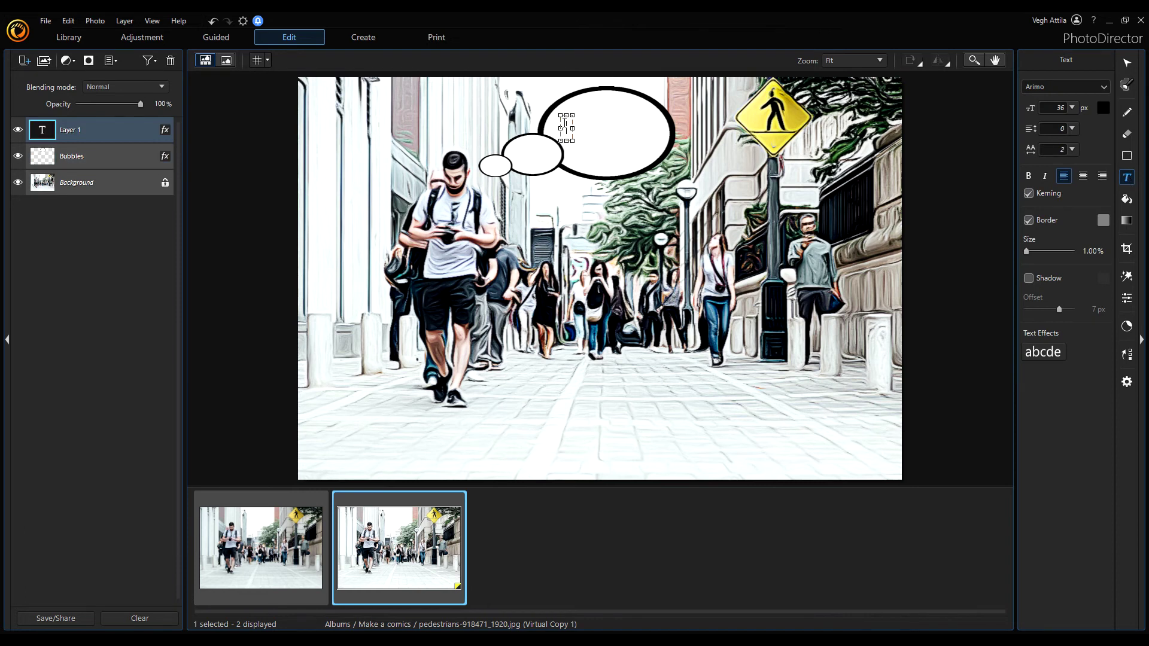
{"action": "type", "text": "How"}
{"action": "left_click_drag", "start_coordinate": [574, 142], "coordinate": [672, 138]}
{"action": "type", "text": "to enabl"}
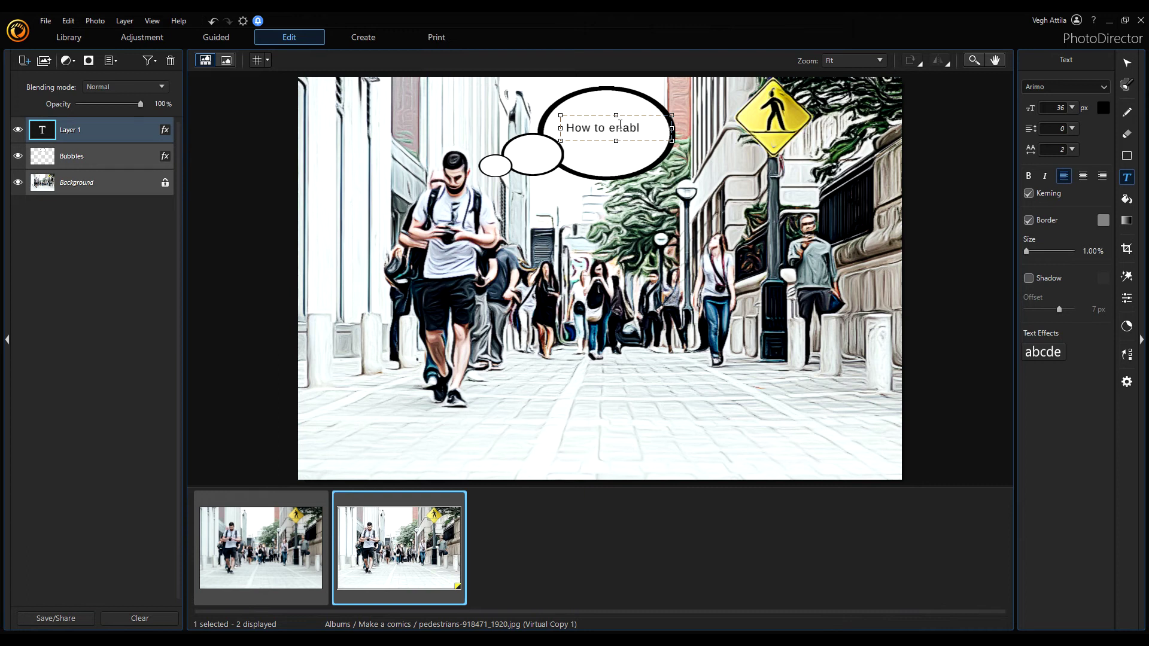
{"action": "type", "text": "e this camera ?"}
{"action": "left_click", "coordinate": [675, 138]}
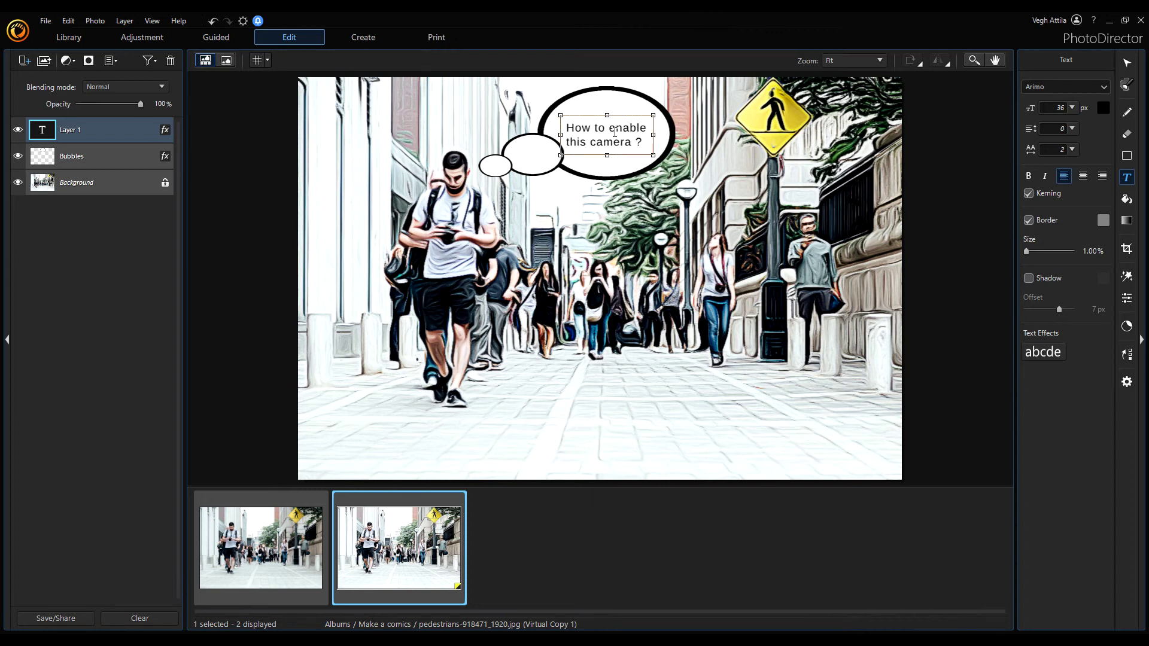
{"action": "left_click_drag", "start_coordinate": [590, 117], "coordinate": [590, 115]}
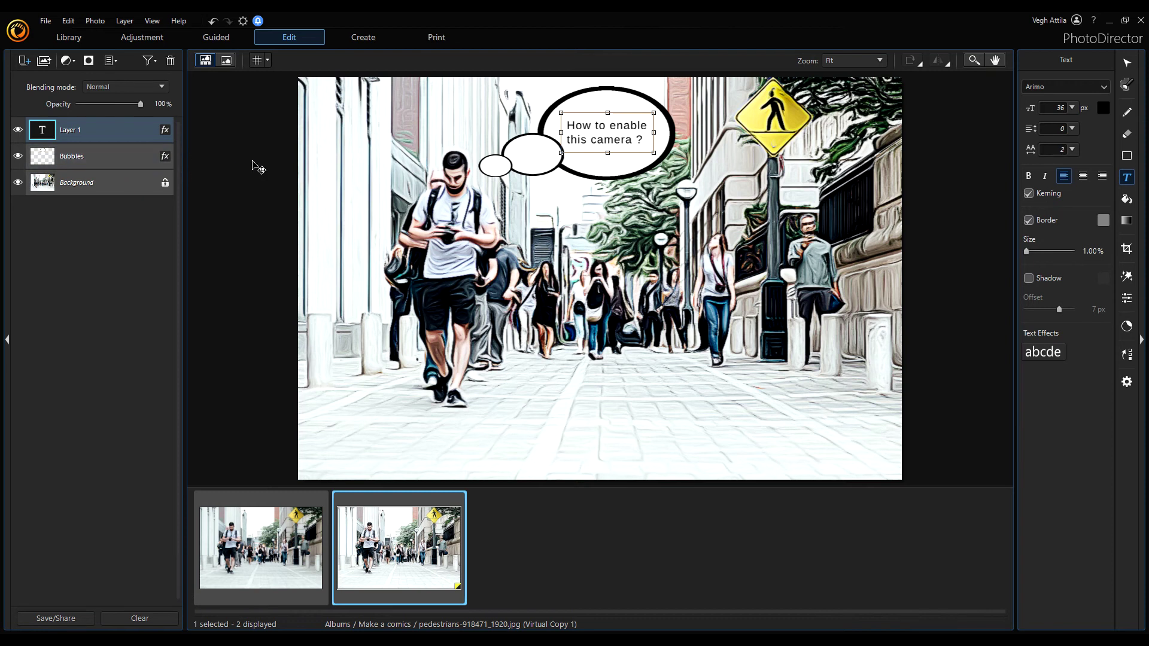
{"action": "left_click", "coordinate": [102, 160]}
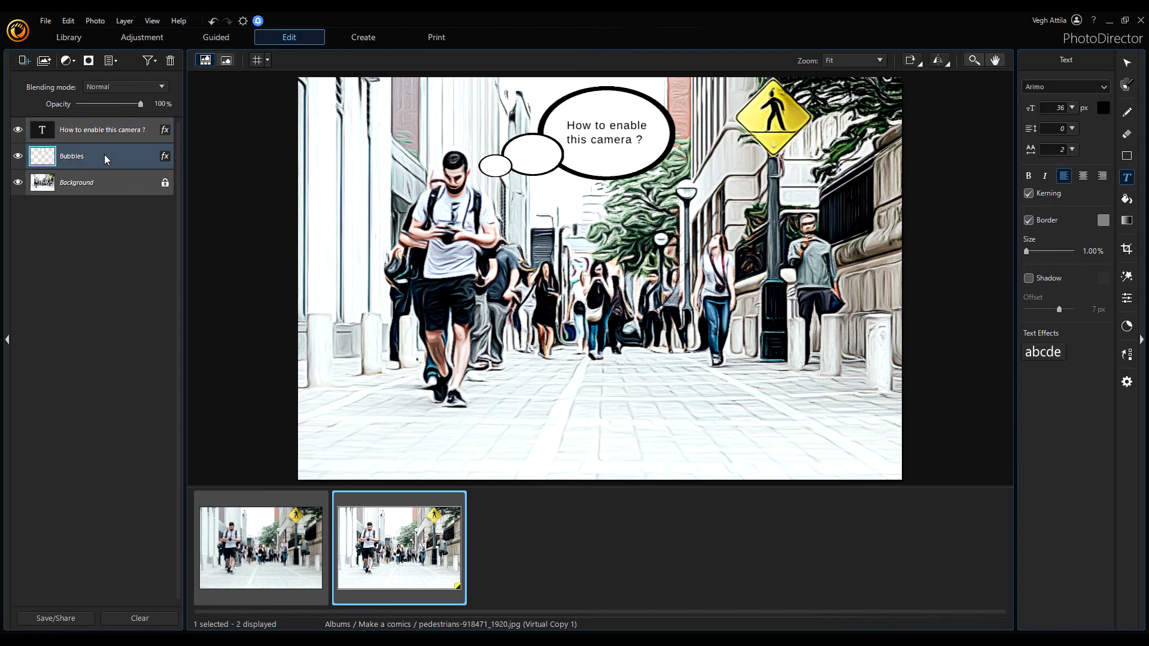
Step: Duplicate the Bubbles layer and rename the copy 'Bubbles 2'
{"action": "right_click", "coordinate": [104, 155]}
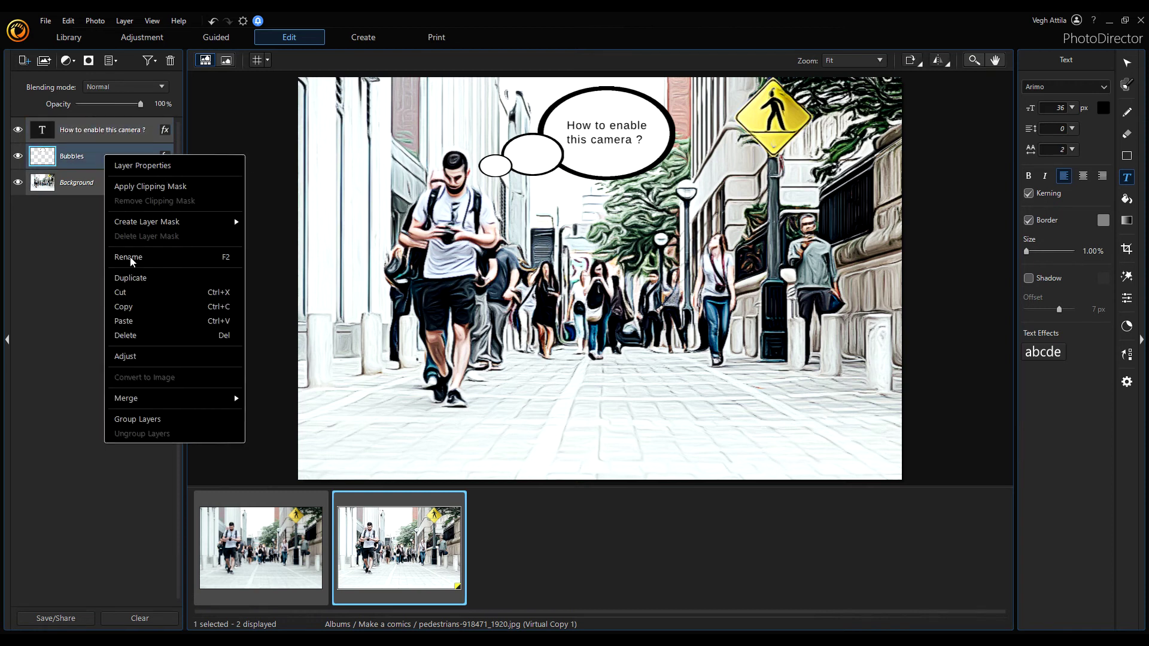
{"action": "left_click", "coordinate": [133, 277]}
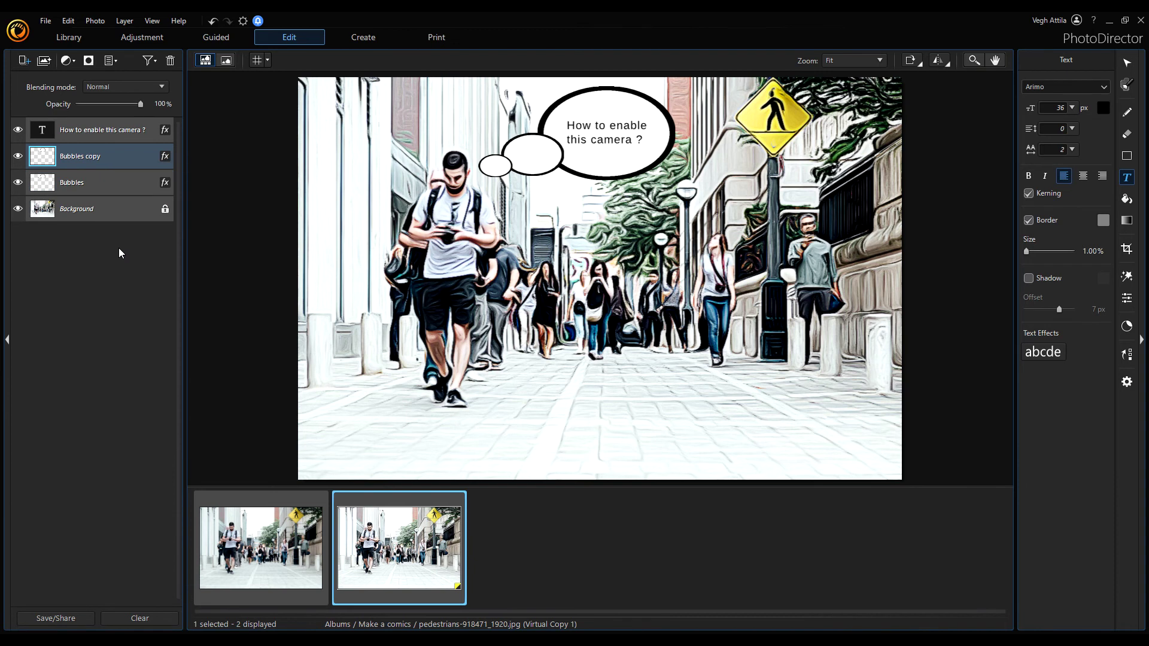
{"action": "double_click", "coordinate": [93, 154]}
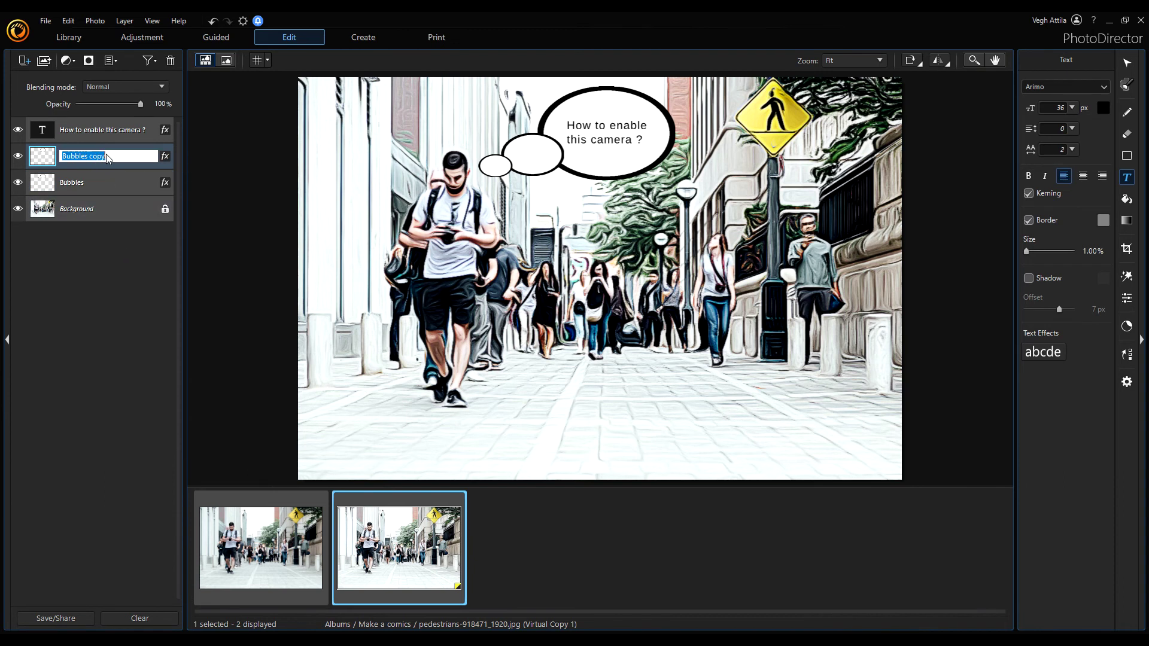
{"action": "left_click", "coordinate": [109, 158]}
{"action": "type", "text": "2"}
{"action": "key", "text": "Return"}
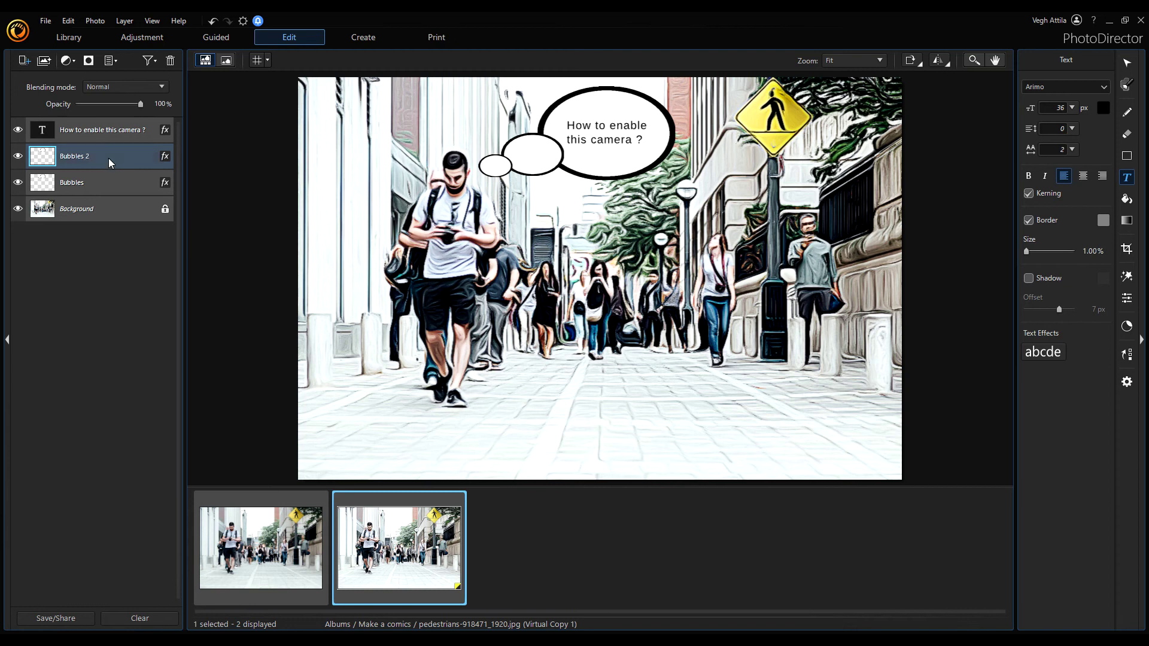
{"action": "left_click", "coordinate": [1127, 63]}
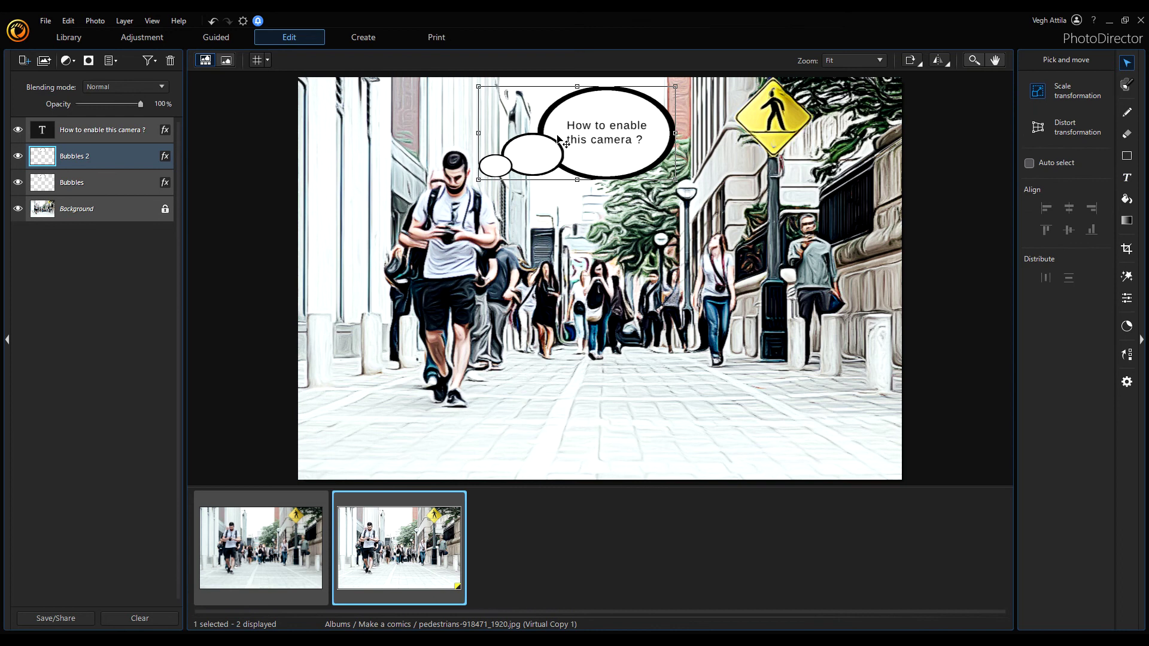
Step: Move Bubbles 2 down-right, flip it horizontally, and scale it down
{"action": "left_click_drag", "start_coordinate": [578, 160], "coordinate": [671, 242]}
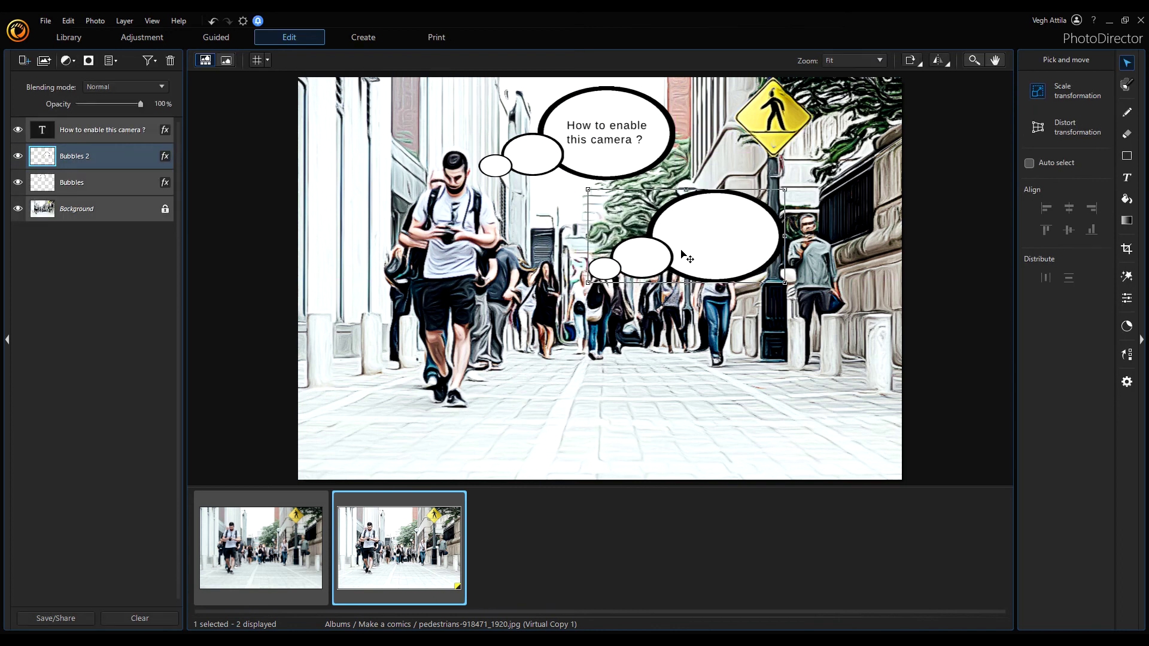
{"action": "left_click", "coordinate": [939, 60]}
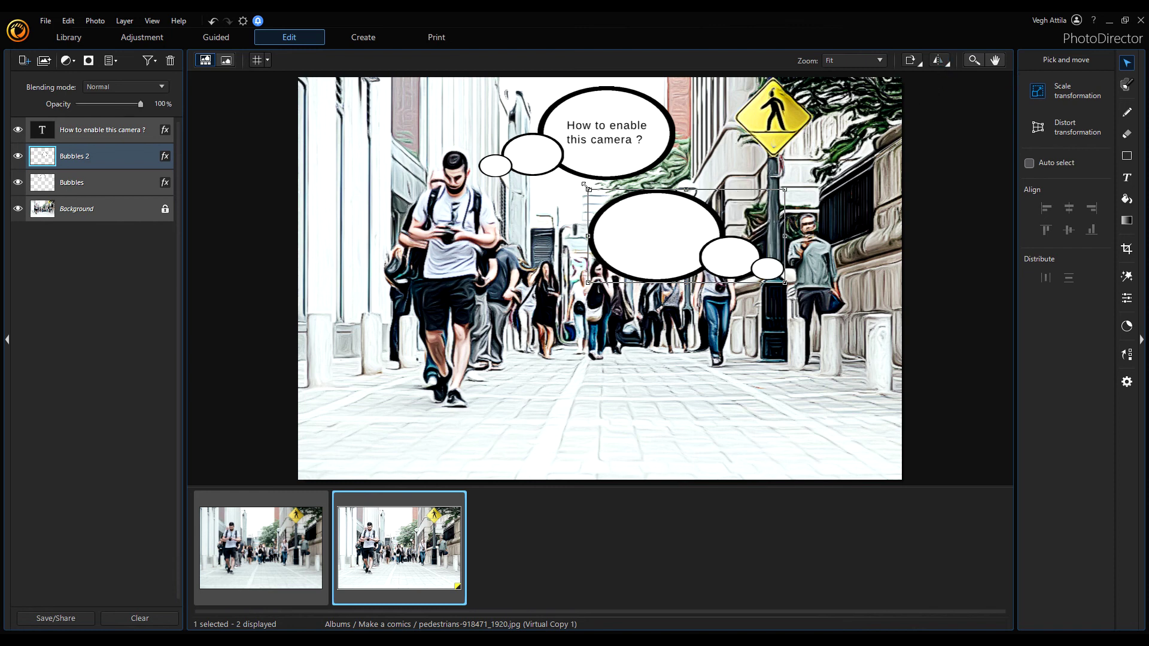
{"action": "left_click_drag", "start_coordinate": [610, 202], "coordinate": [705, 201]}
Step: Type 'I forgot the meeting' inside the lower bubble and nudge it slightly up-left
{"action": "left_click", "coordinate": [1128, 178]}
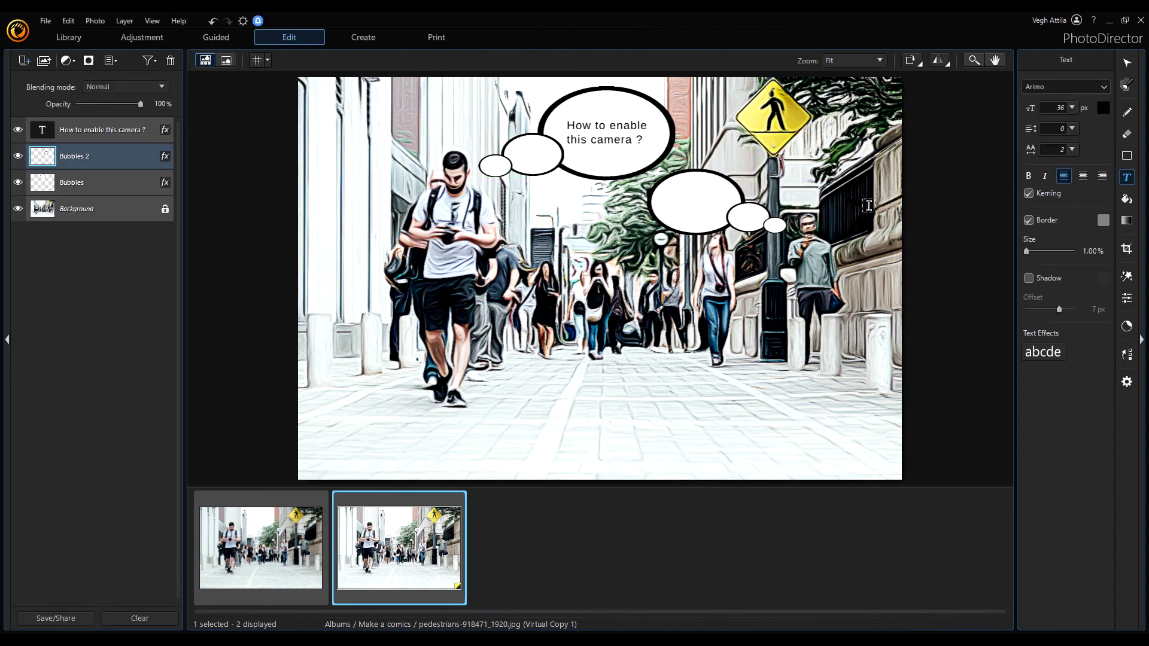
{"action": "left_click", "coordinate": [668, 196]}
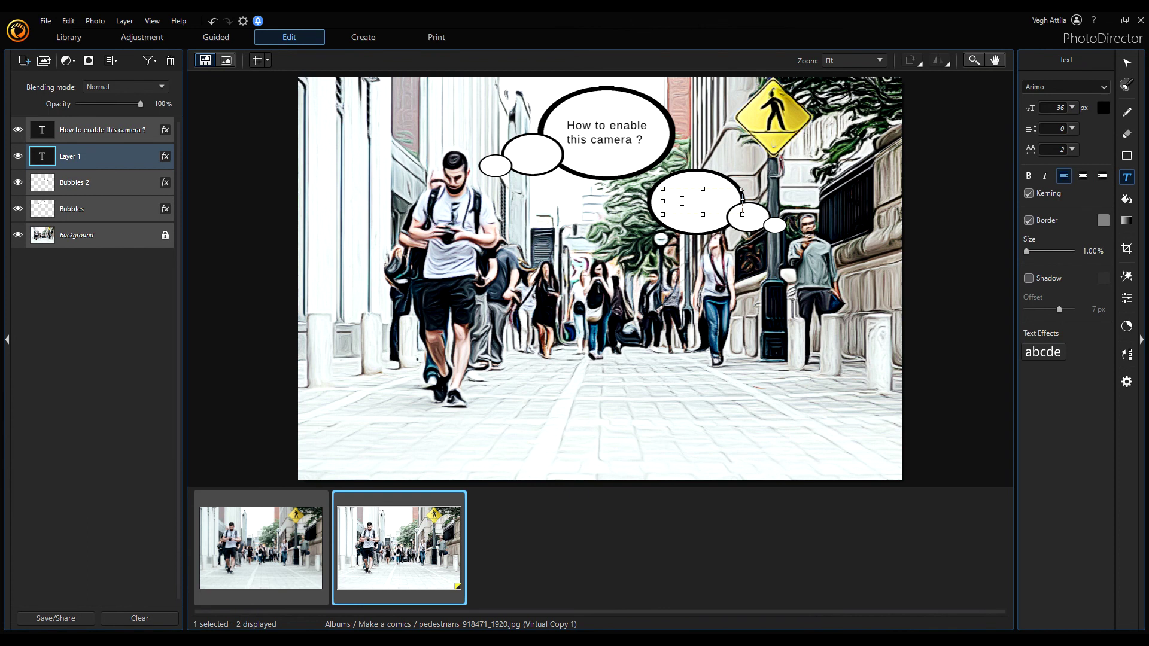
{"action": "type", "text": "I forgot the meeting"}
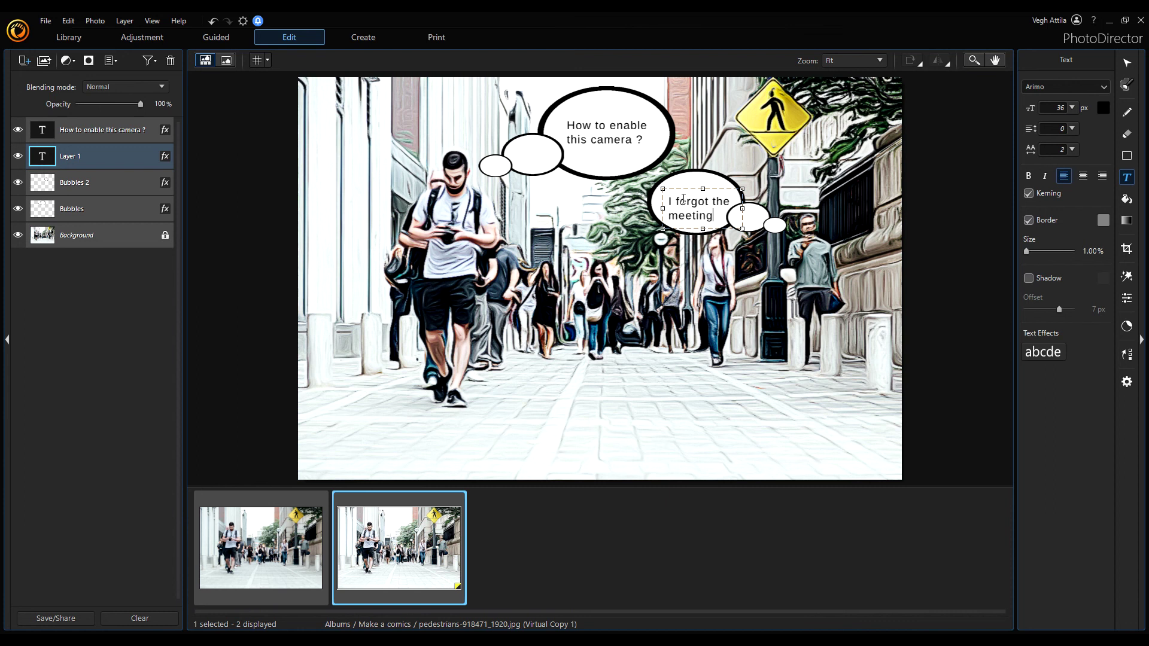
{"action": "left_click_drag", "start_coordinate": [684, 190], "coordinate": [682, 183]}
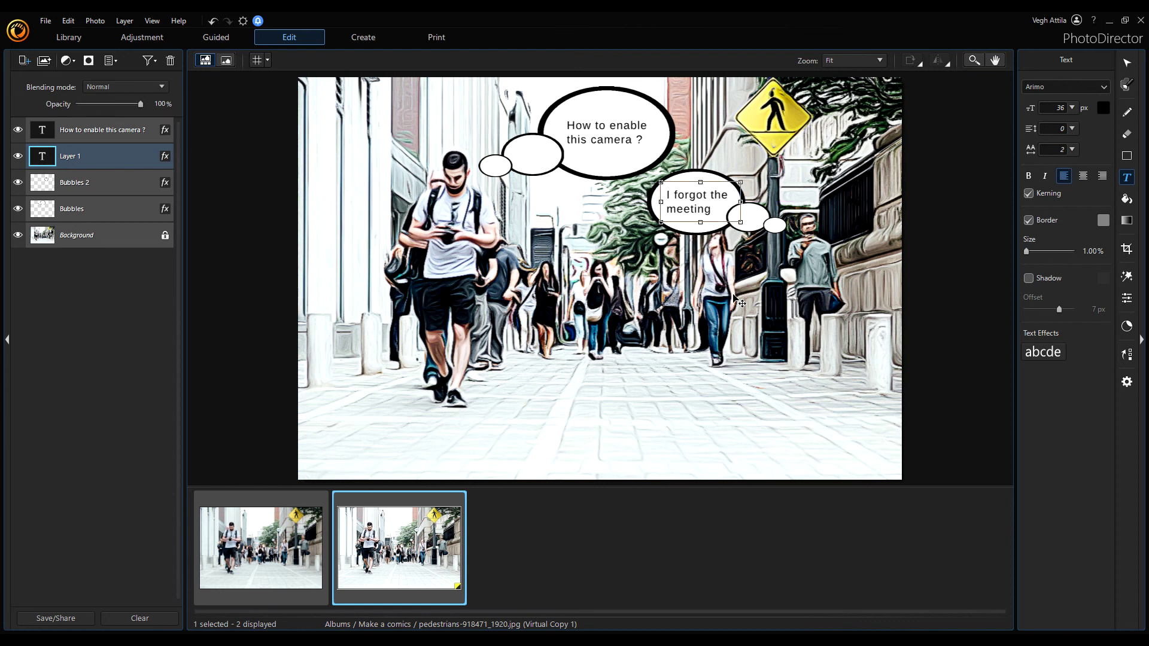
{"action": "left_click", "coordinate": [631, 559]}
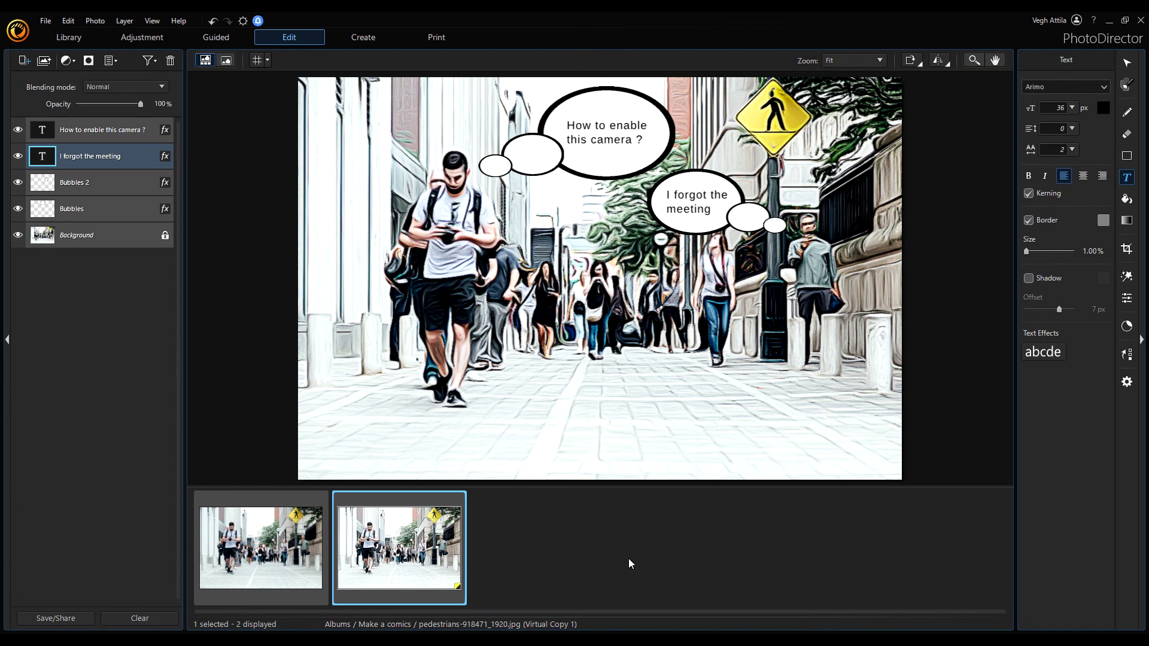
{"action": "left_click", "coordinate": [79, 211]}
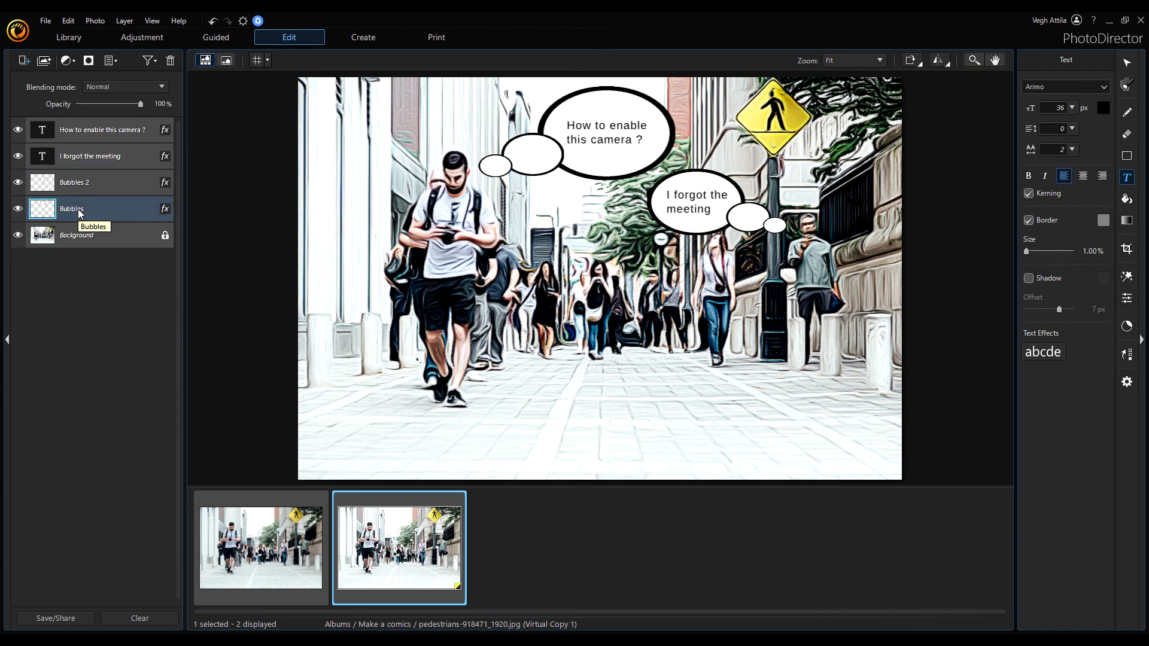